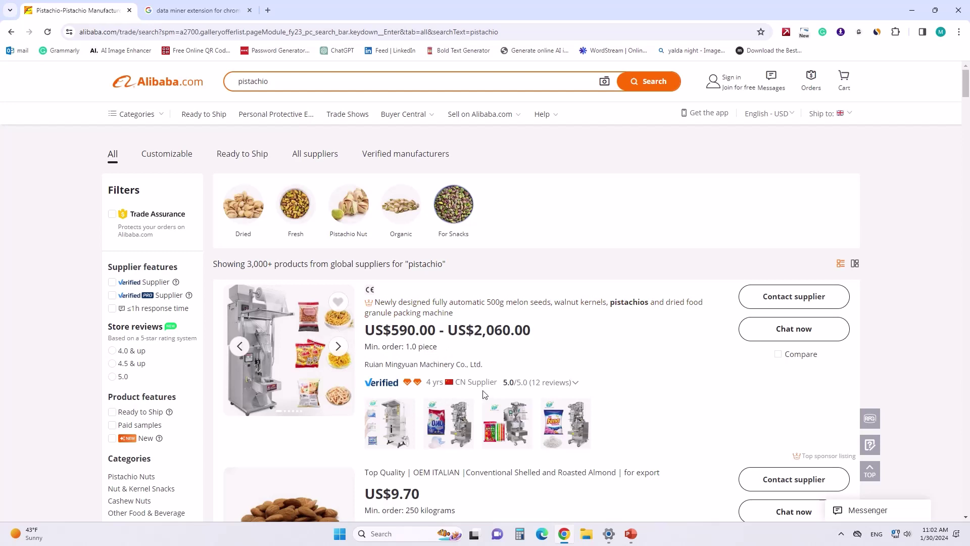
# Start a new Data Miner recipe for the Alibaba pistachio search results page.
pyautogui.scroll(-20, 484, 394)
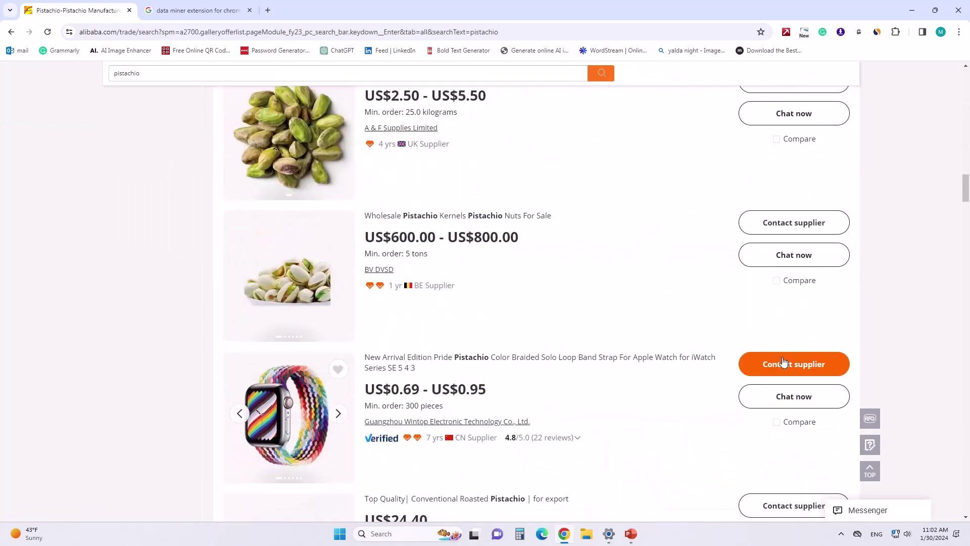
pyautogui.scroll(-20, 788, 347)
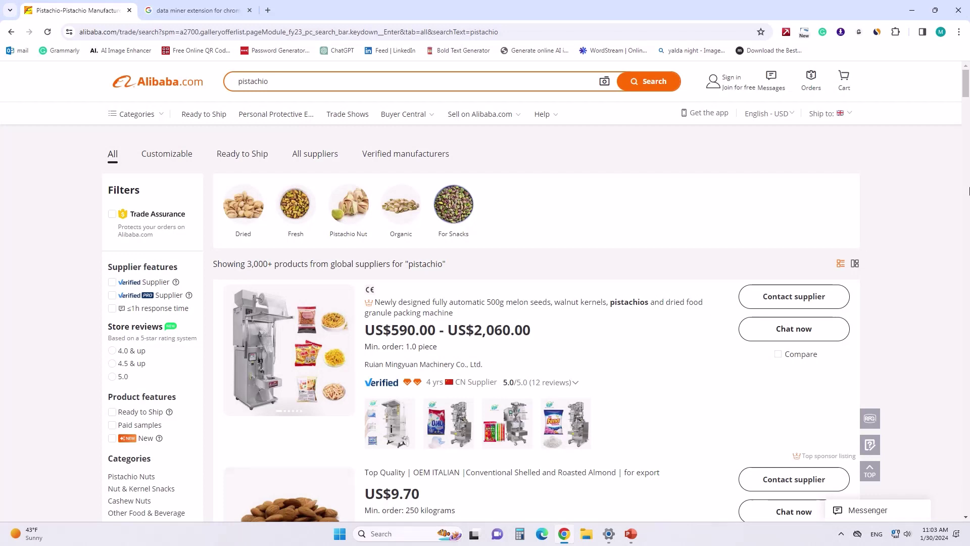
pyautogui.click(786, 33)
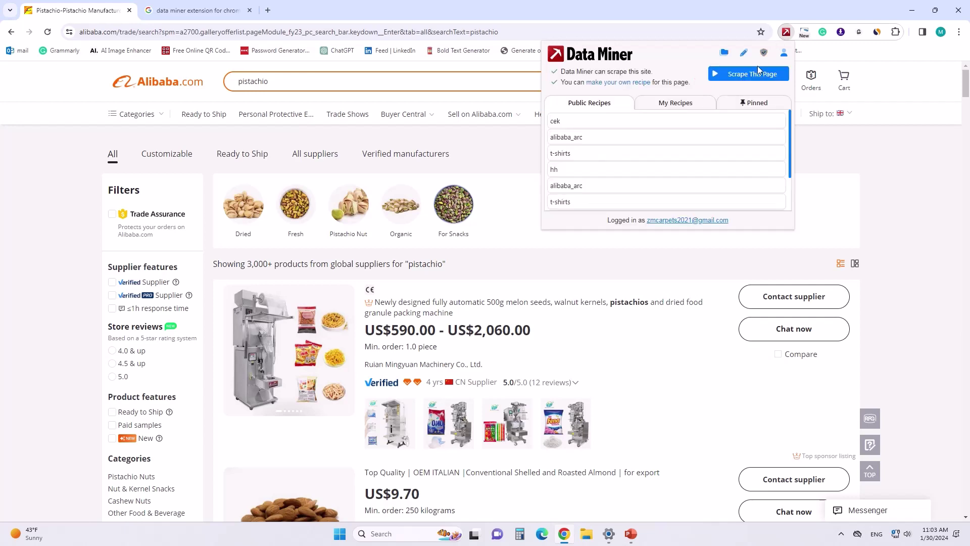
pyautogui.click(758, 72)
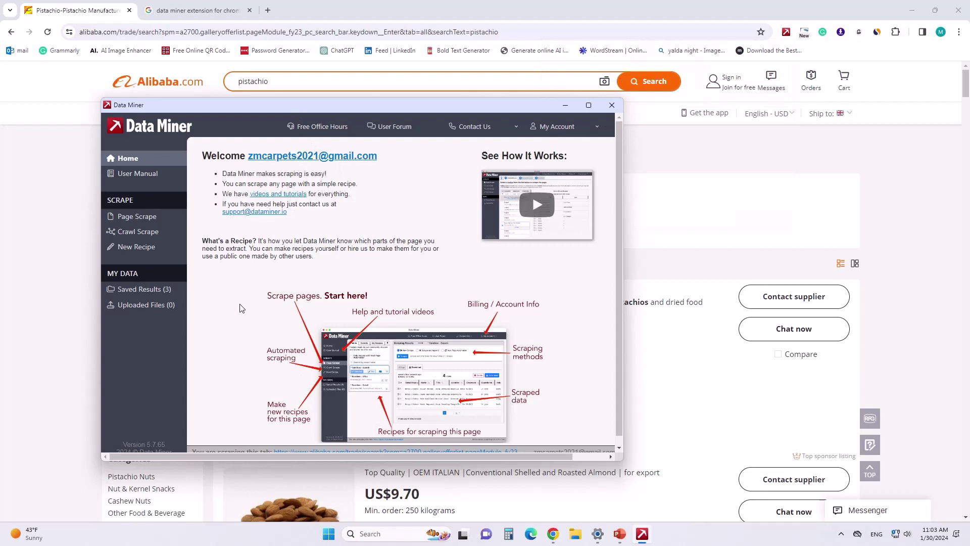
pyautogui.click(137, 247)
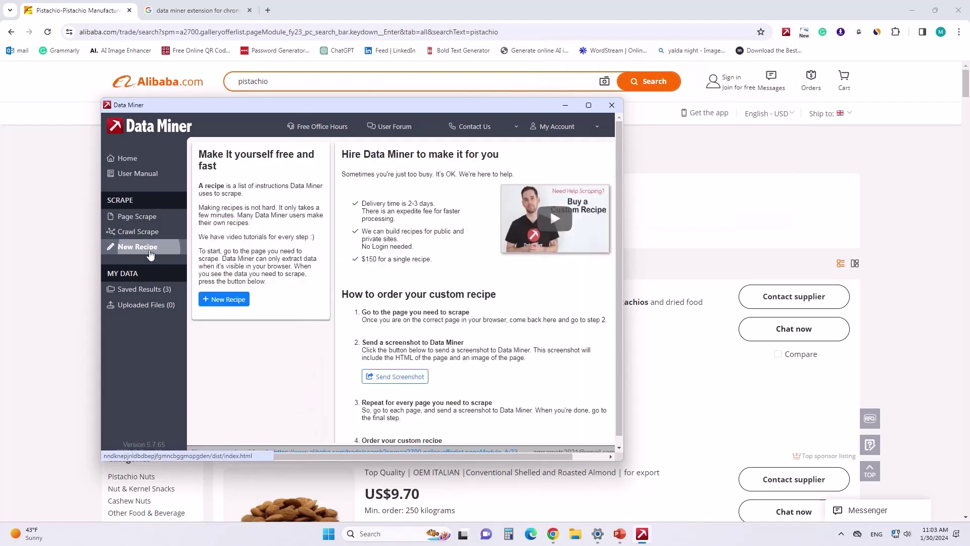
pyautogui.click(225, 304)
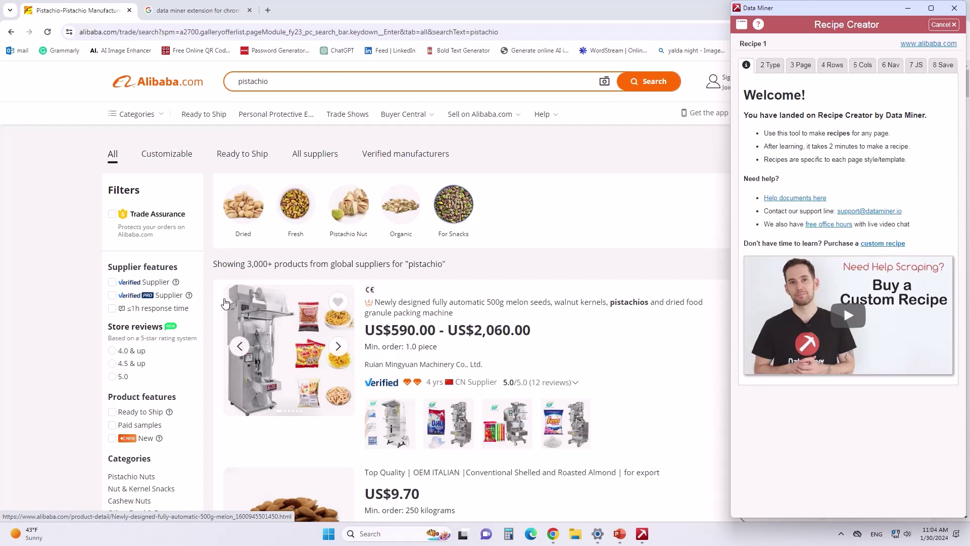
# Keep the recipe type as List / Search Page with multiple rows and proceed past the optional page setup to the row settings.
pyautogui.click(770, 65)
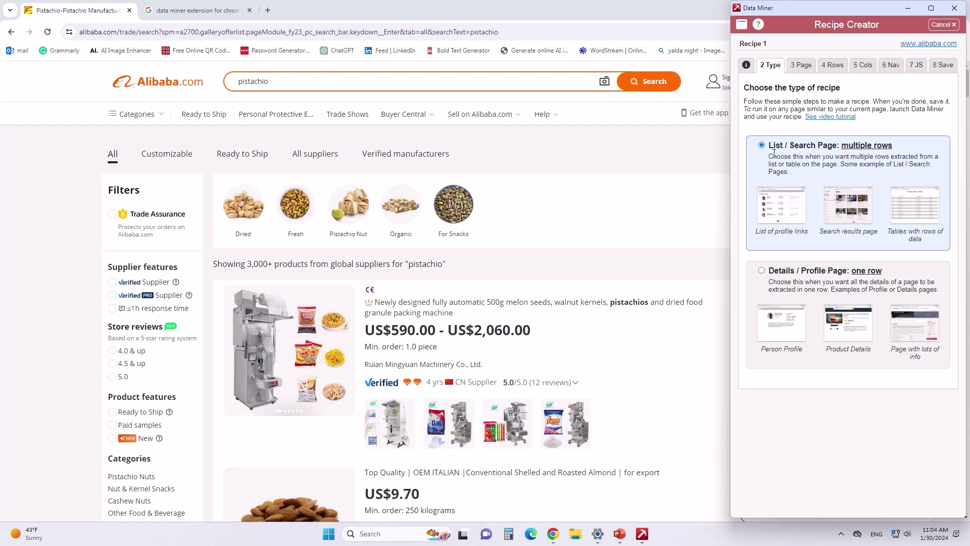
pyautogui.click(801, 65)
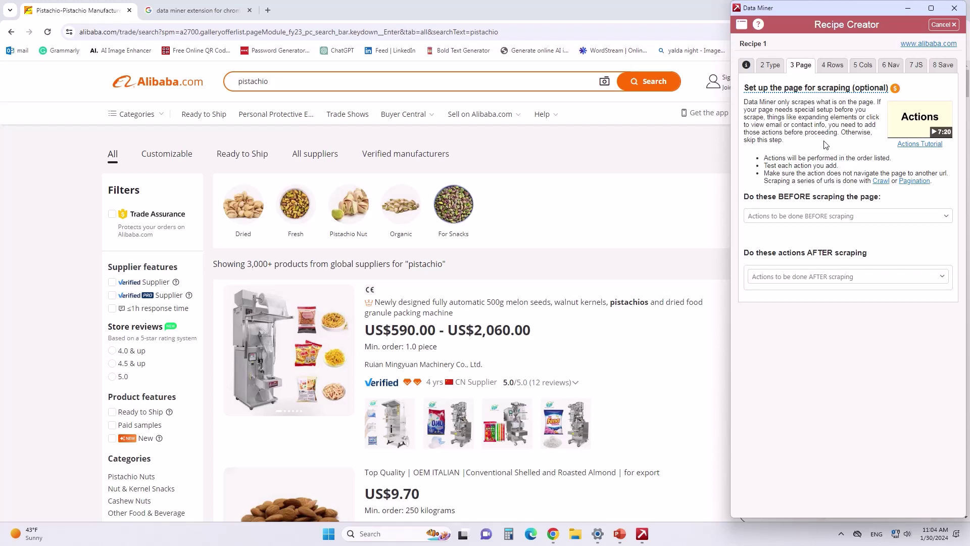
pyautogui.click(833, 76)
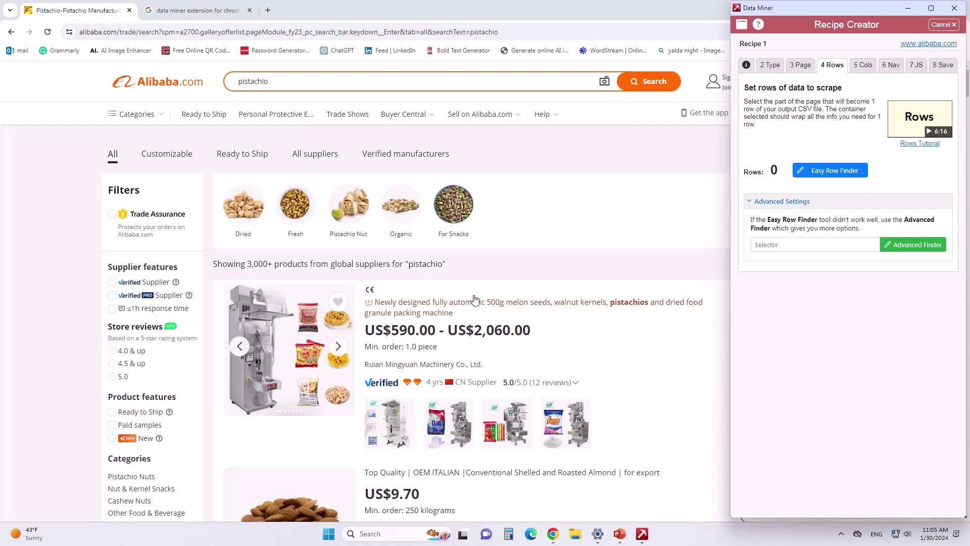
# Define the recipe rows with Easy Row Finder, using the almond listing as first row and the zipper bag listing as second, and confirm.
pyautogui.scroll(-5, 468, 424)
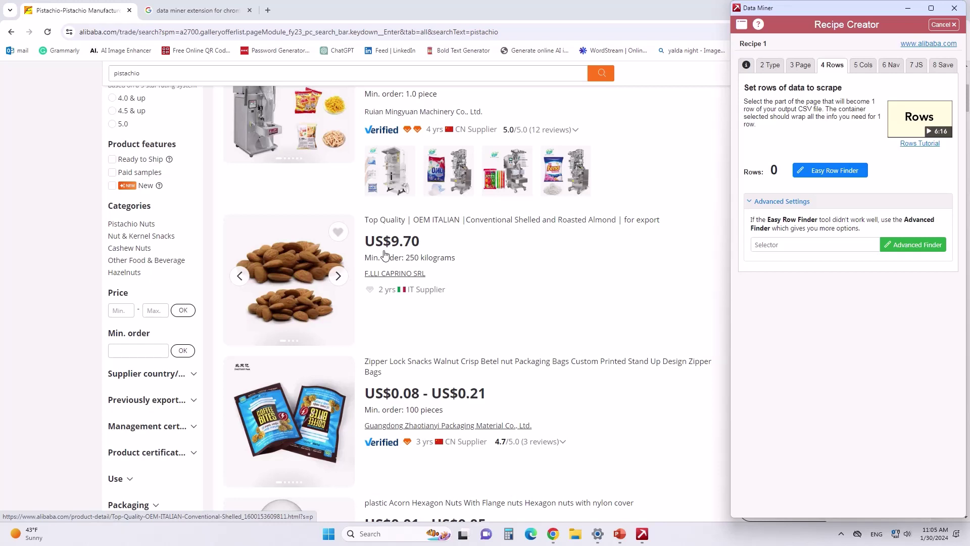
pyautogui.click(834, 169)
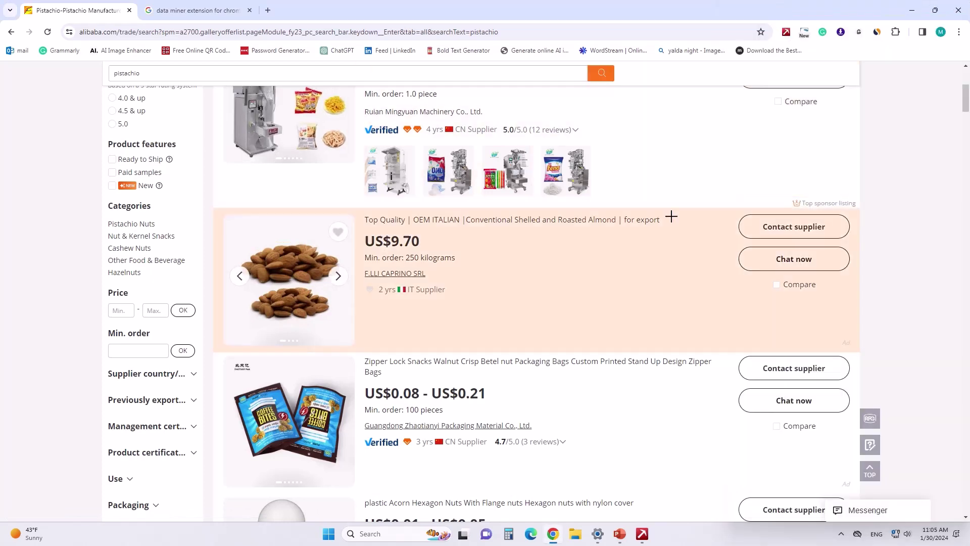
pyautogui.click(550, 226)
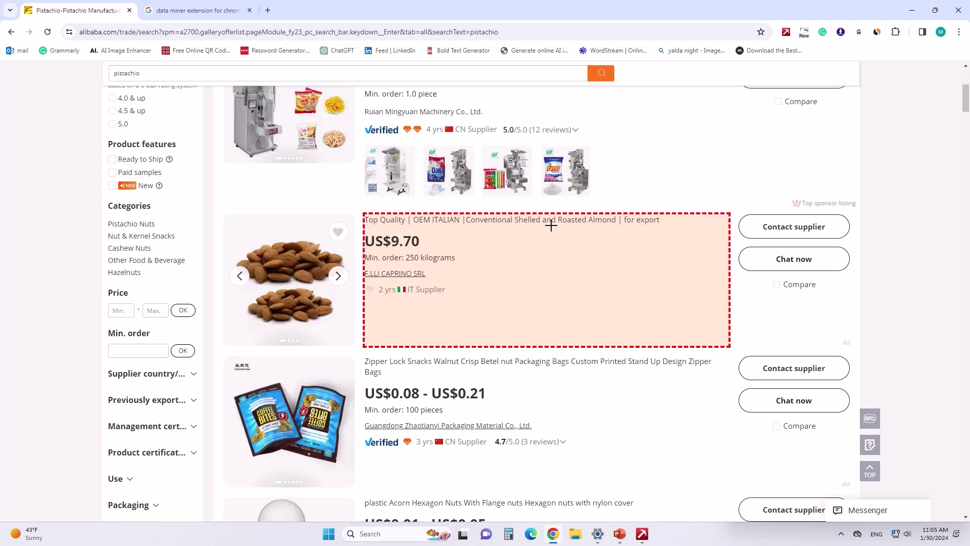
pyautogui.scroll(-1, 552, 233)
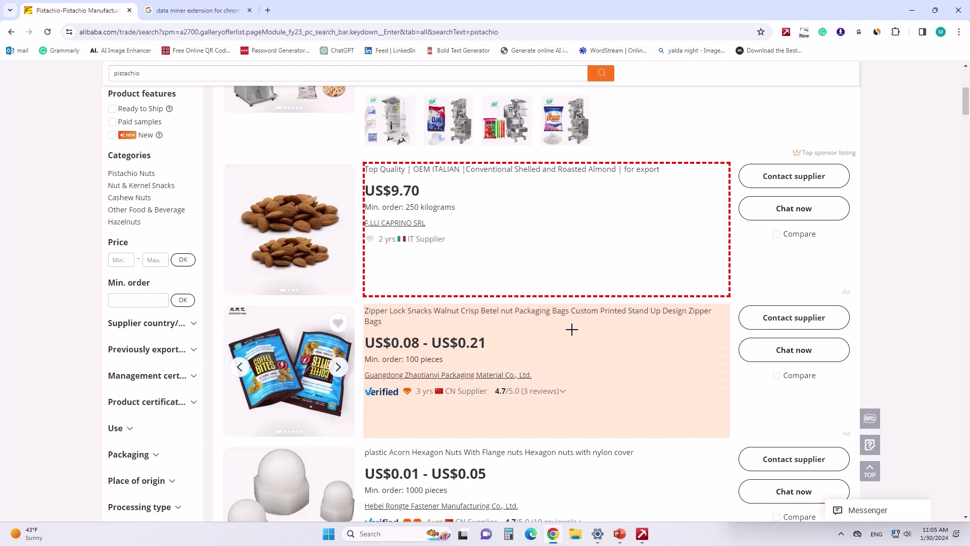
pyautogui.click(571, 329)
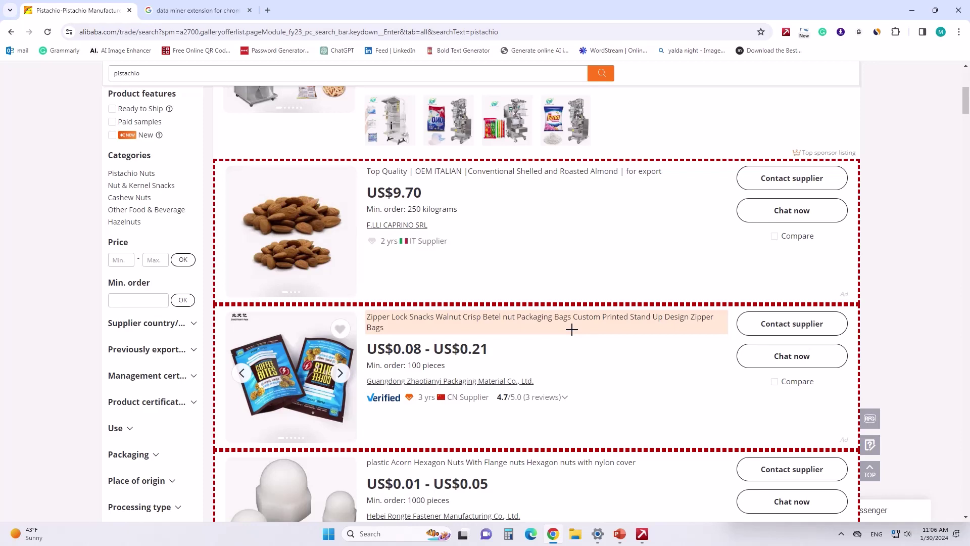
pyautogui.scroll(-3, 572, 329)
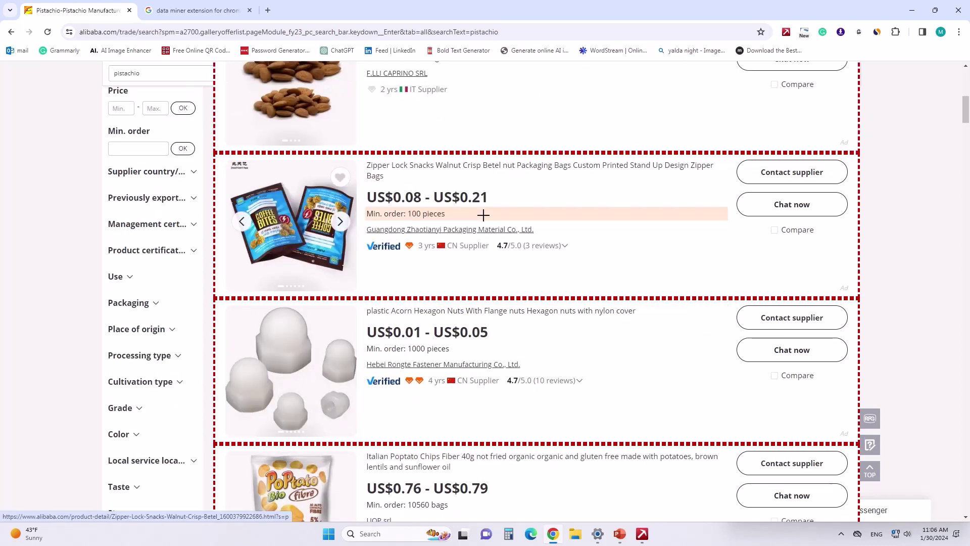
pyautogui.click(642, 538)
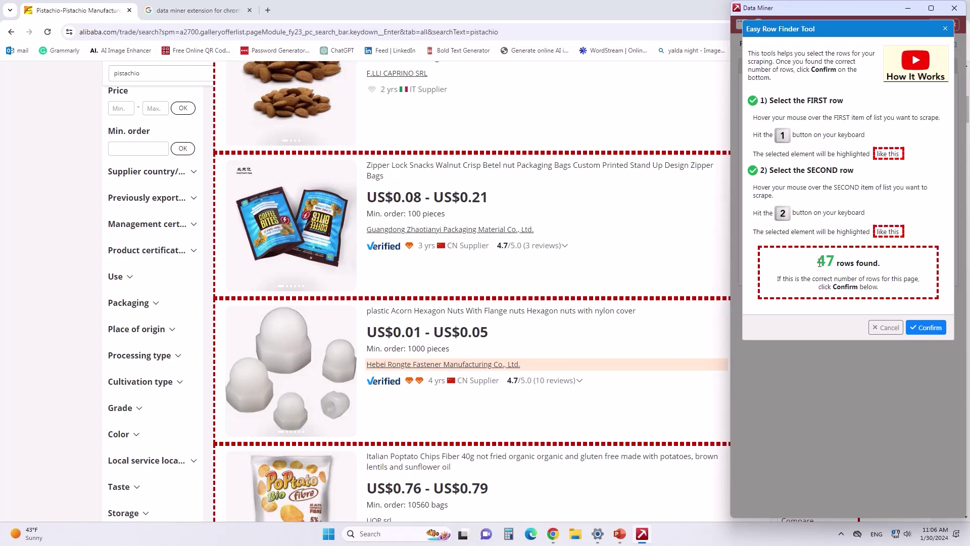
pyautogui.click(928, 329)
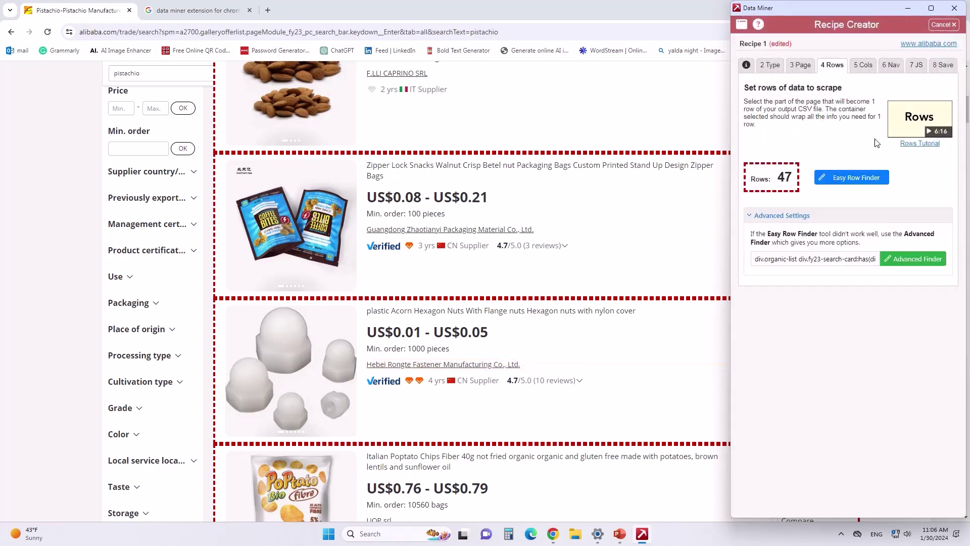
# Add a first column to the recipe and name it Name.
pyautogui.click(863, 68)
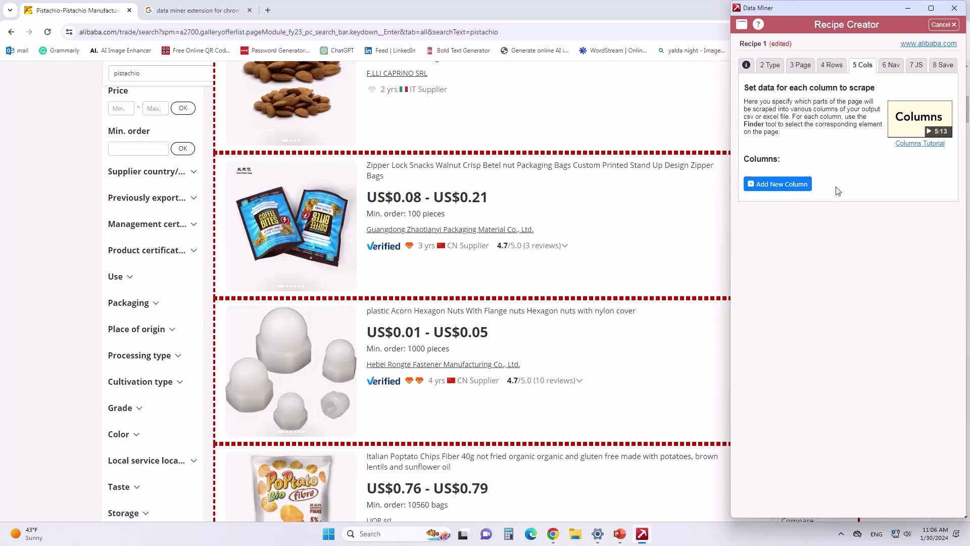
pyautogui.click(793, 185)
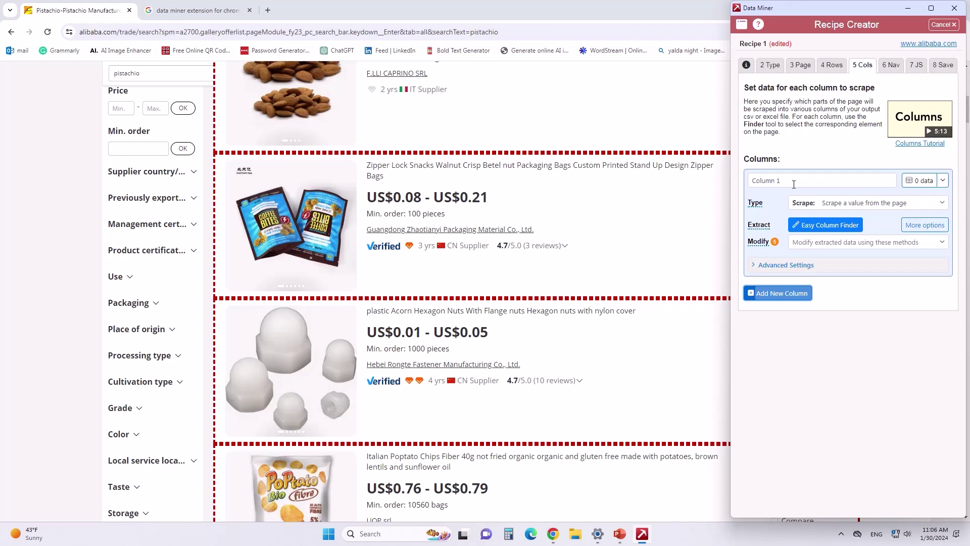
pyautogui.tripleClick(780, 182)
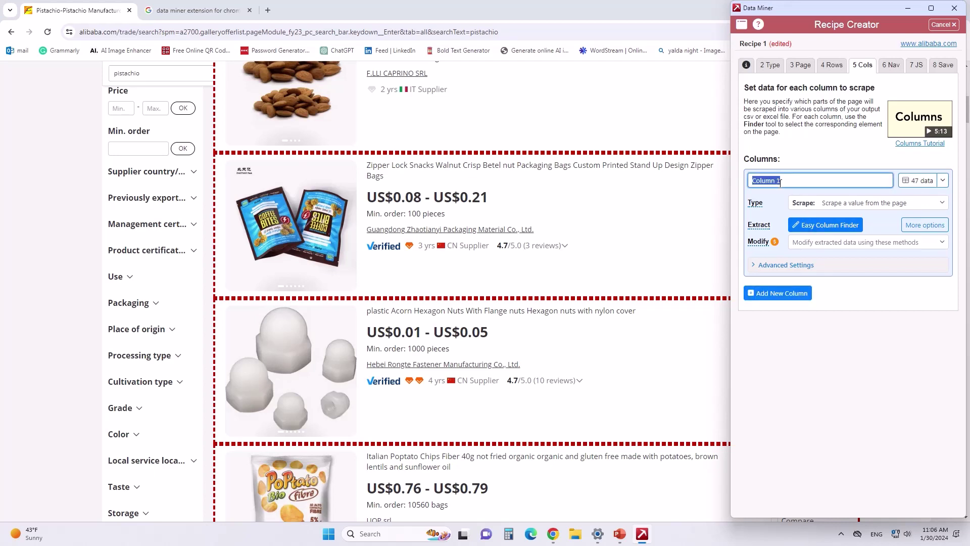
pyautogui.write('NAme')
pyautogui.press('BackSpace')
pyautogui.press('BackSpace')
pyautogui.write('ame')
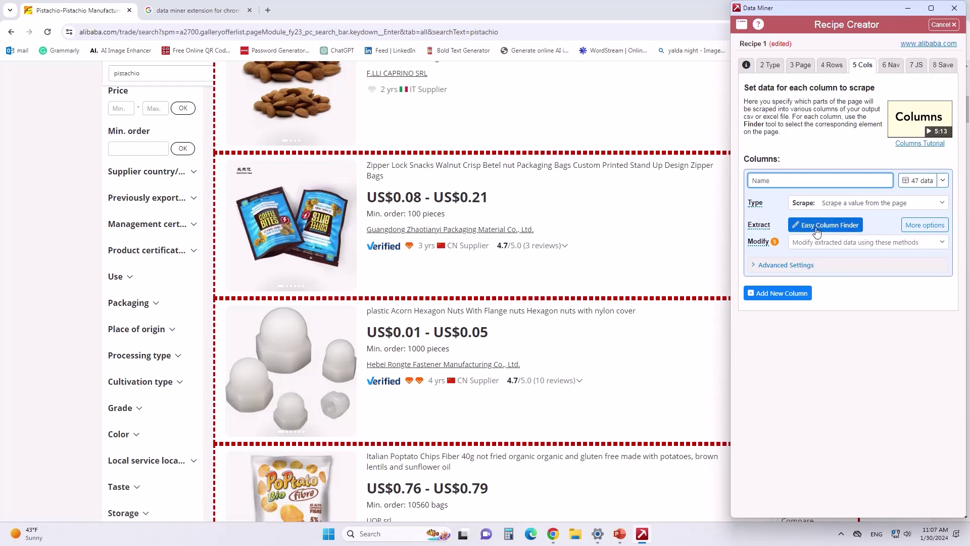
# Set the Name column to extract the product title with Easy Column Finder, using the zipper bag listing's title, and check the matched titles.
pyautogui.click(816, 228)
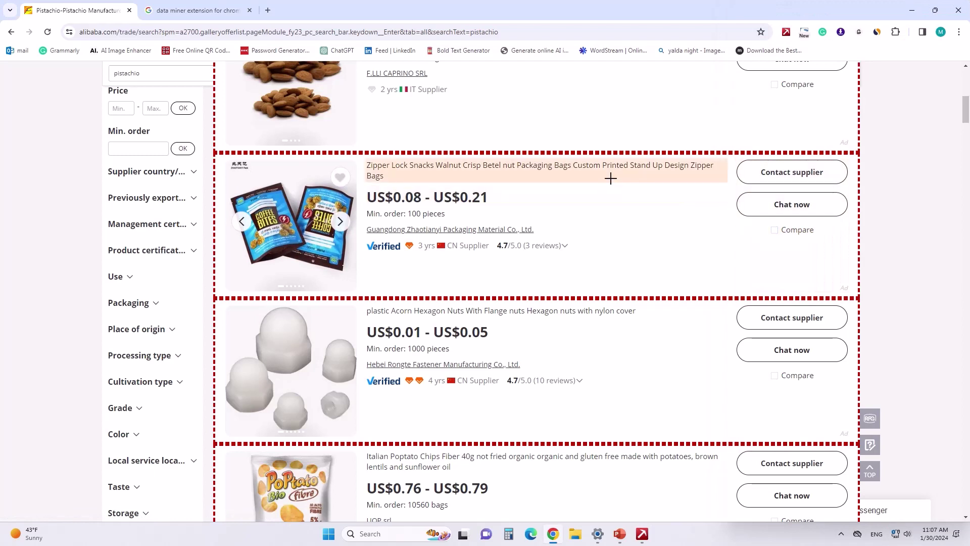
pyautogui.click(482, 171)
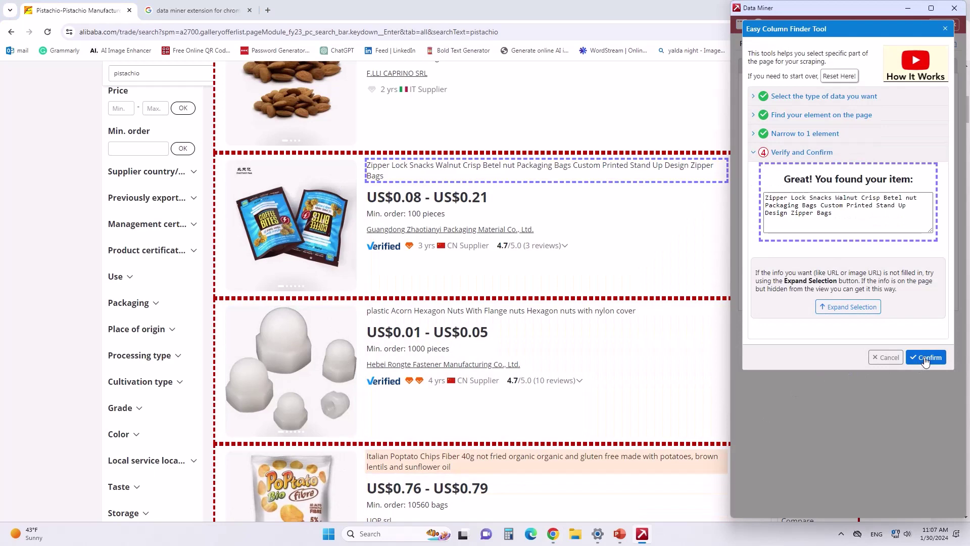
pyautogui.click(926, 359)
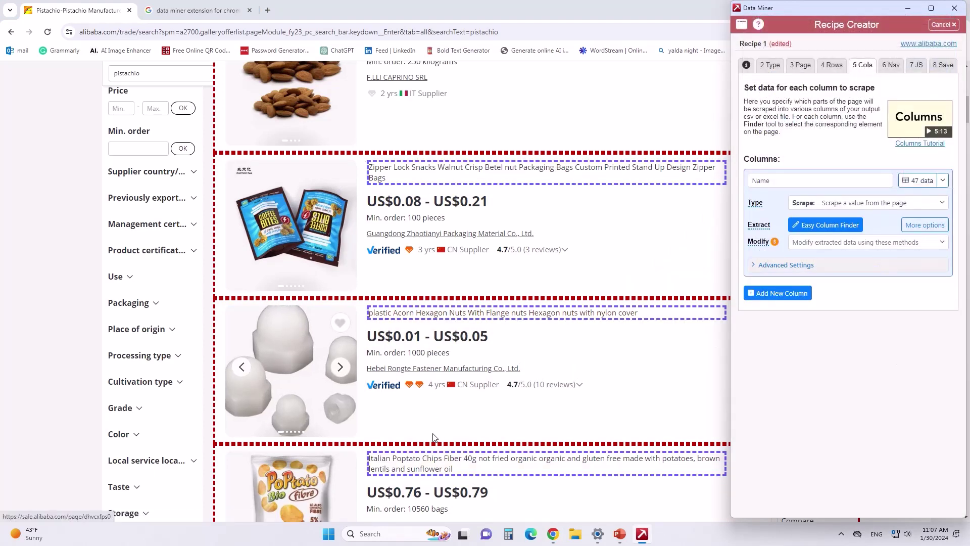
pyautogui.scroll(-1, 457, 177)
pyautogui.scroll(-8, 458, 177)
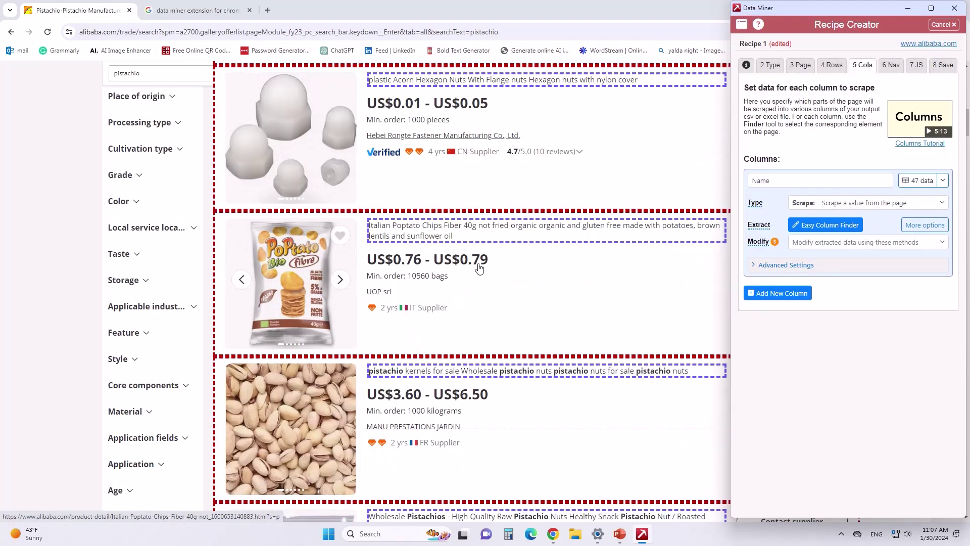
pyautogui.scroll(8, 419, 355)
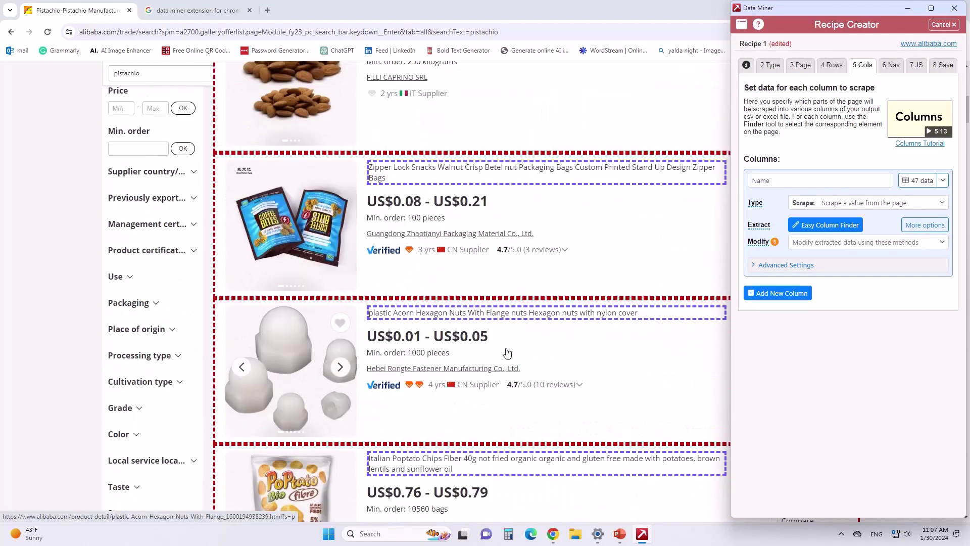
pyautogui.scroll(1, 505, 351)
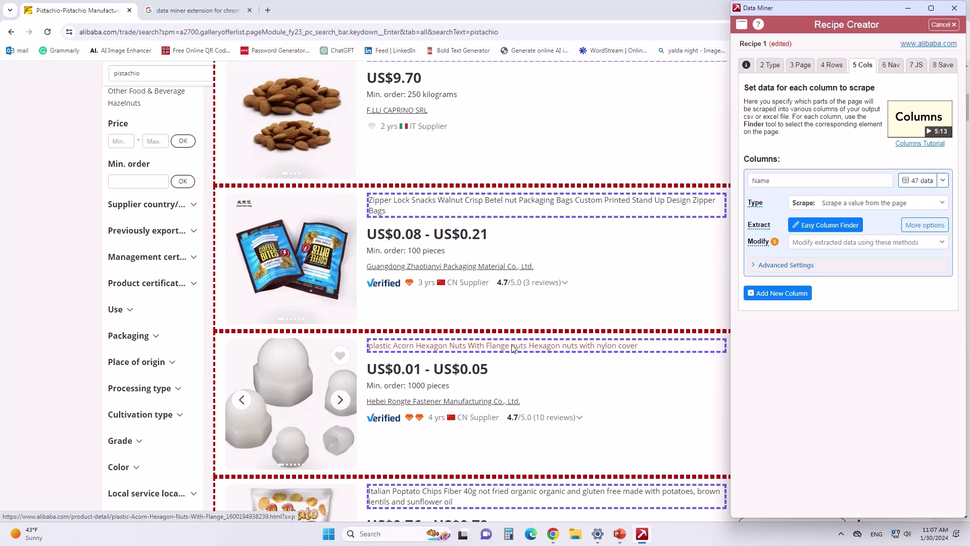
pyautogui.scroll(1, 513, 348)
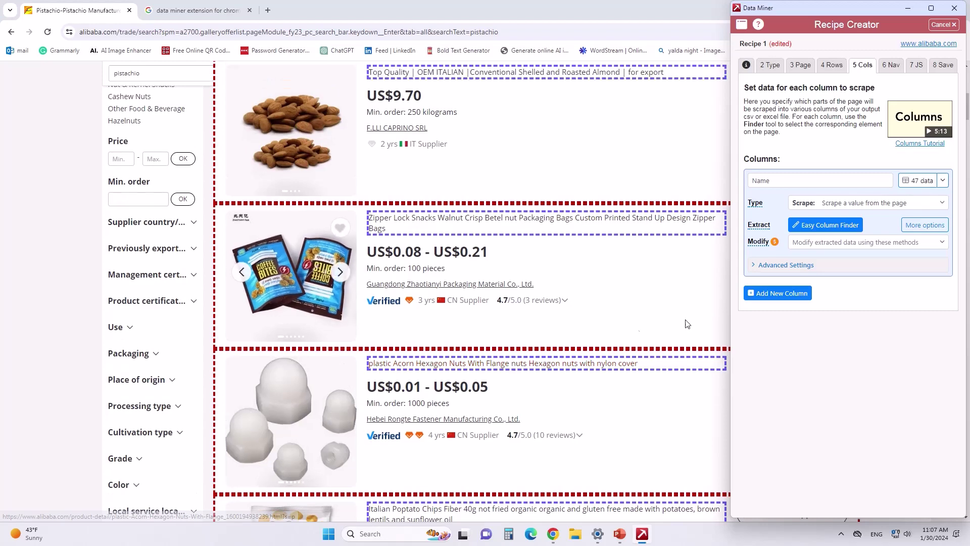
# Add a second column named Price that extracts the price range, using Easy Column Finder on the zipper bag listing's price.
pyautogui.click(778, 293)
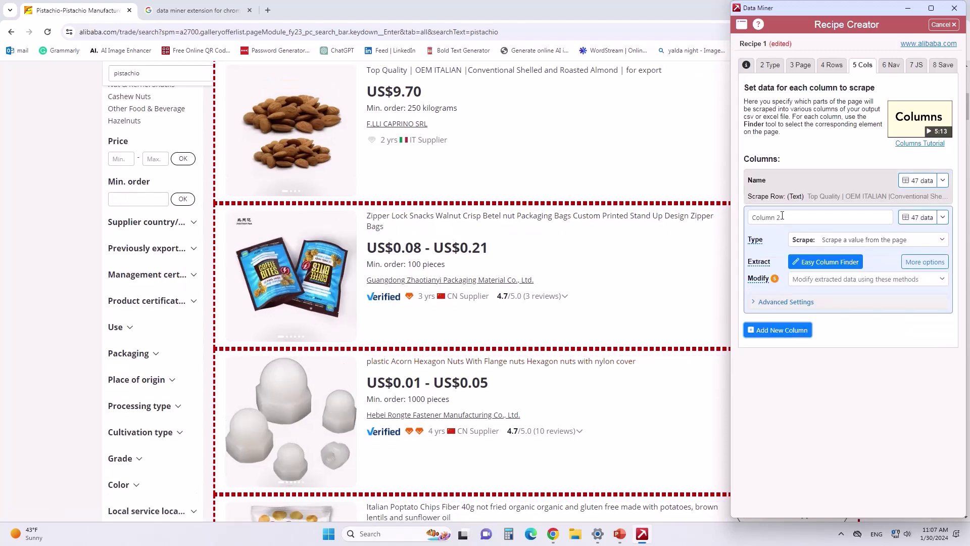
pyautogui.tripleClick(782, 215)
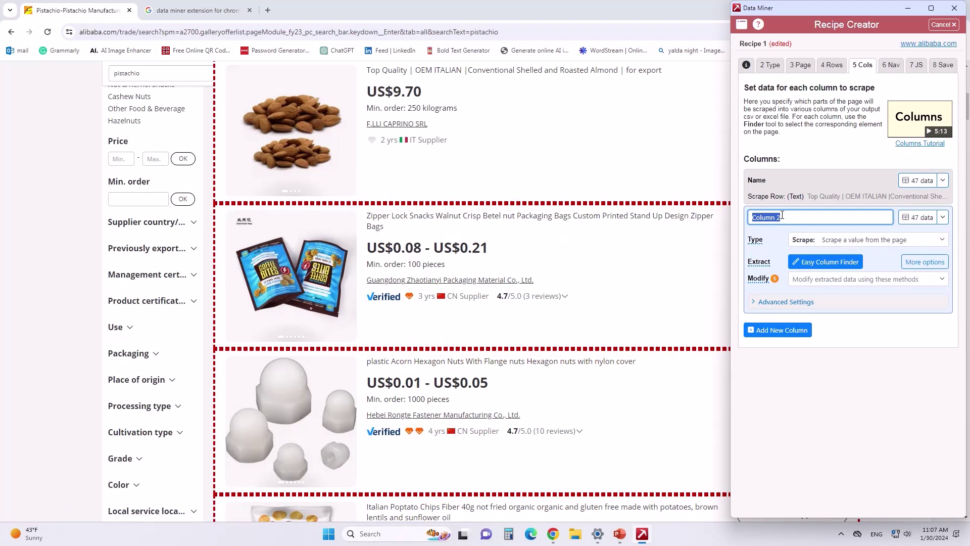
pyautogui.write('Price')
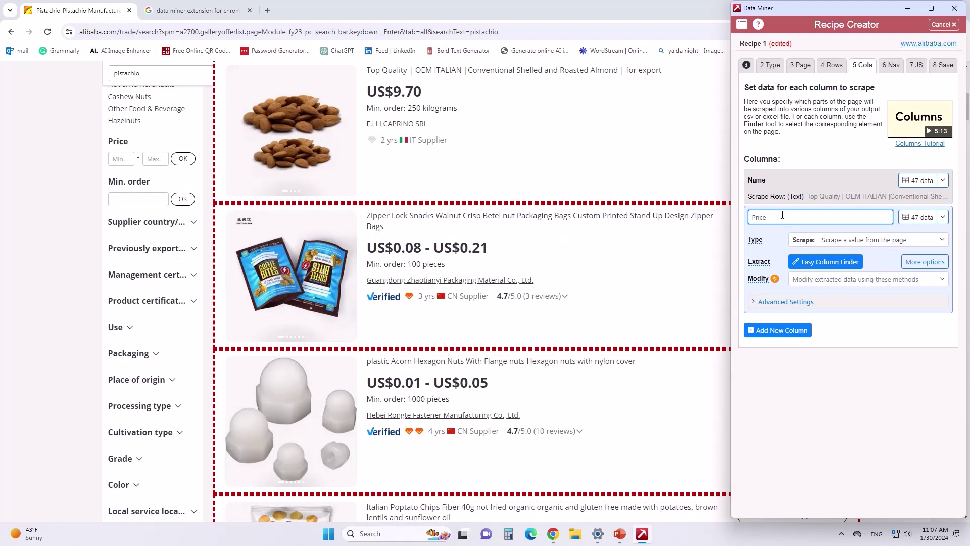
pyautogui.click(802, 260)
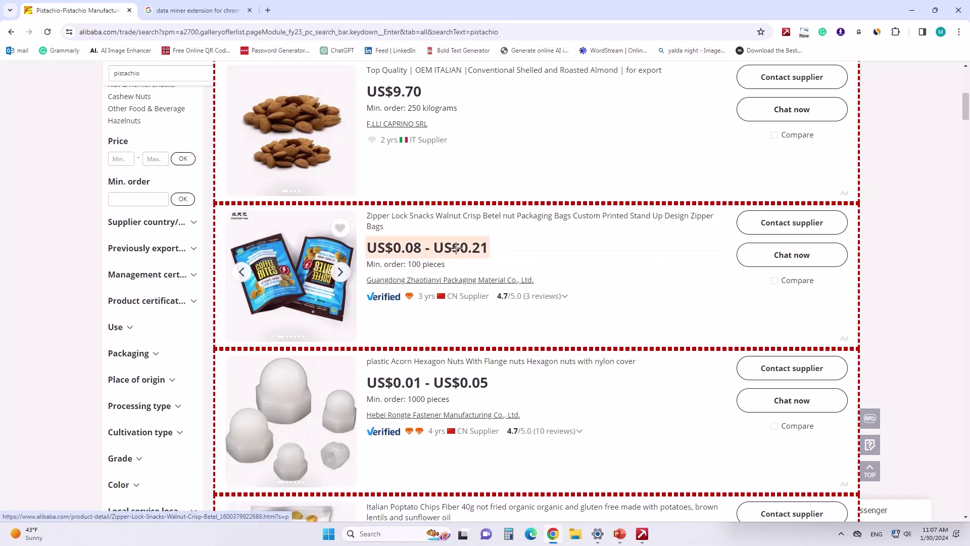
pyautogui.click(457, 247)
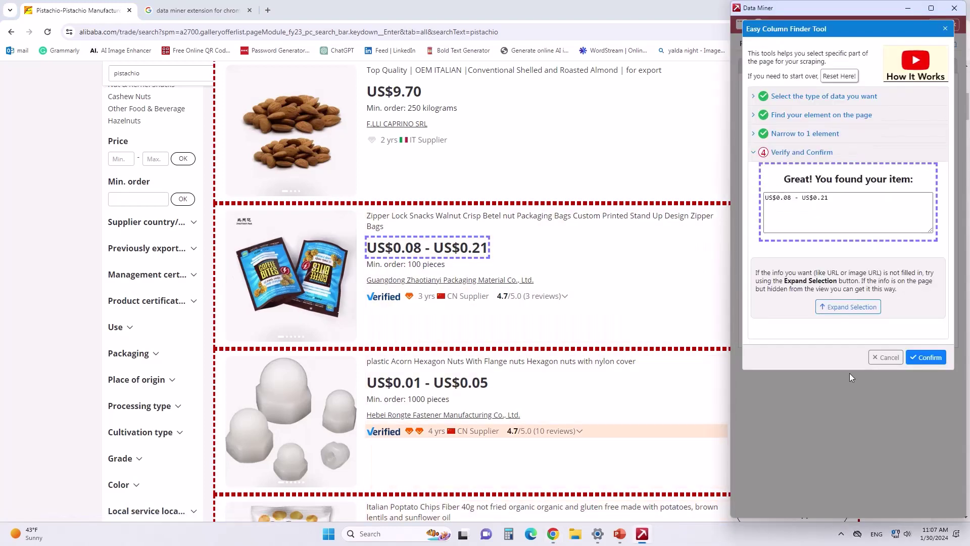
pyautogui.click(927, 357)
pyautogui.scroll(1, 630, 337)
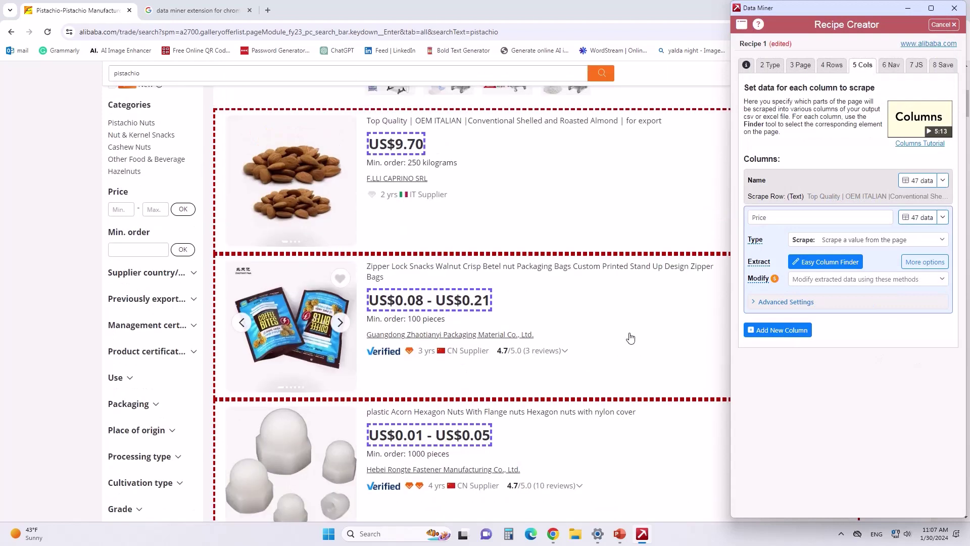
# Add a third column named Min Order that extracts the minimum order text, using Easy Column Finder on the zipper bag listing.
pyautogui.click(771, 339)
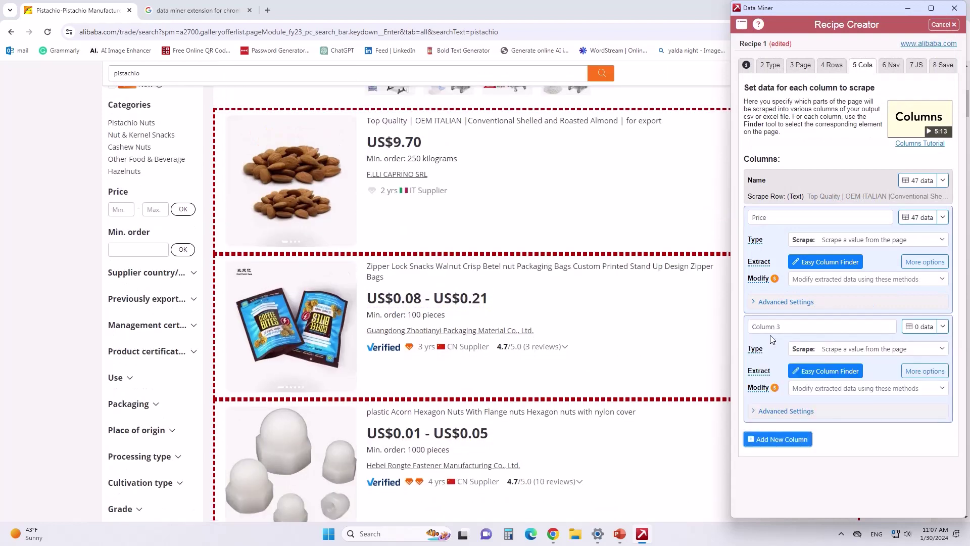
pyautogui.write('Min ')
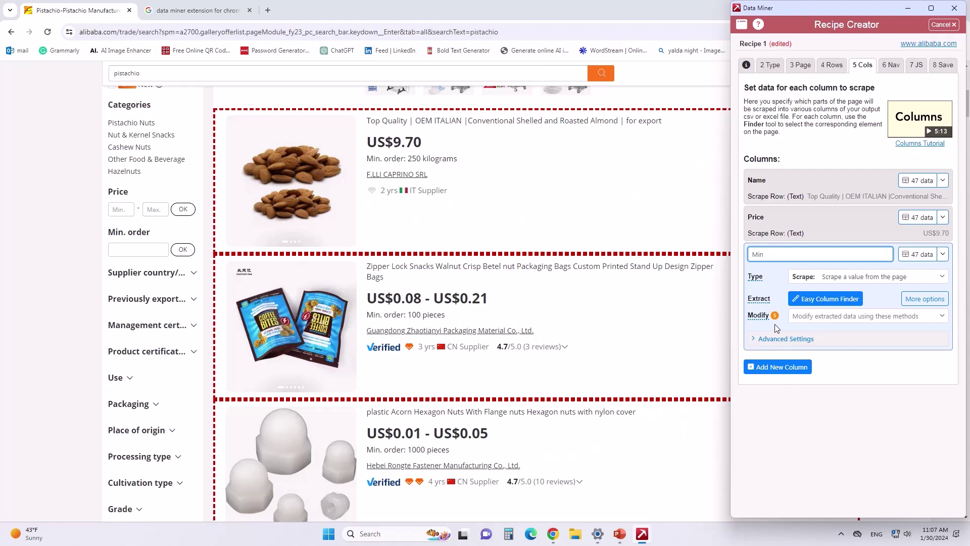
pyautogui.write('Order')
pyautogui.click(819, 298)
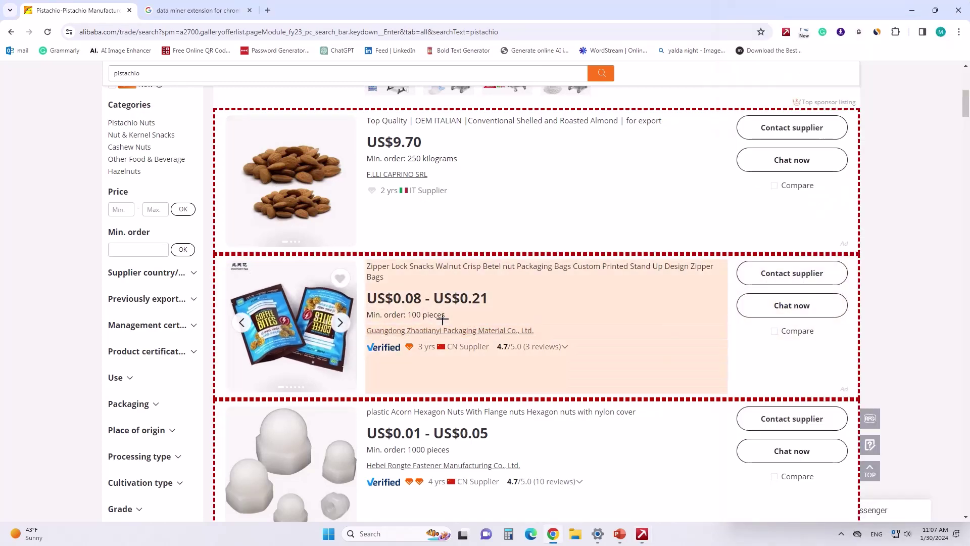
pyautogui.click(416, 316)
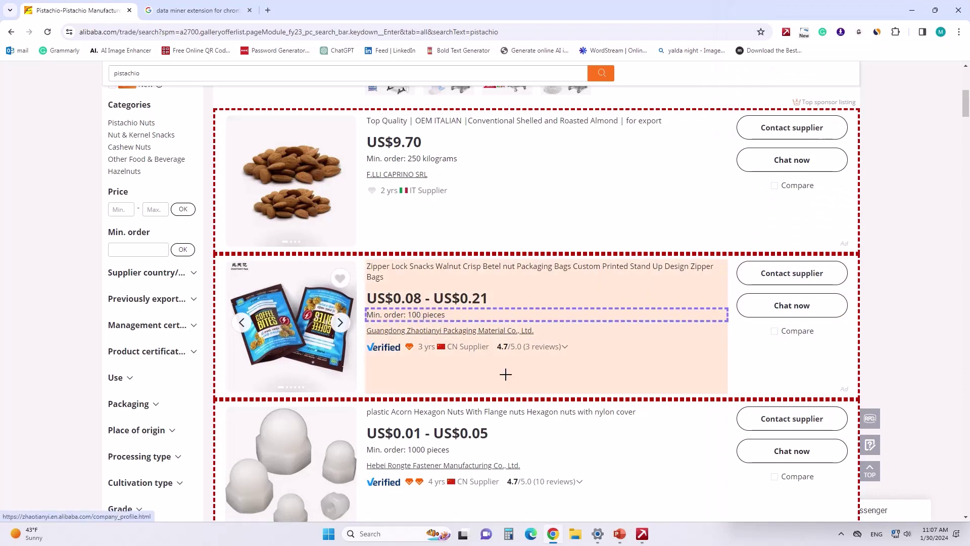
pyautogui.click(904, 357)
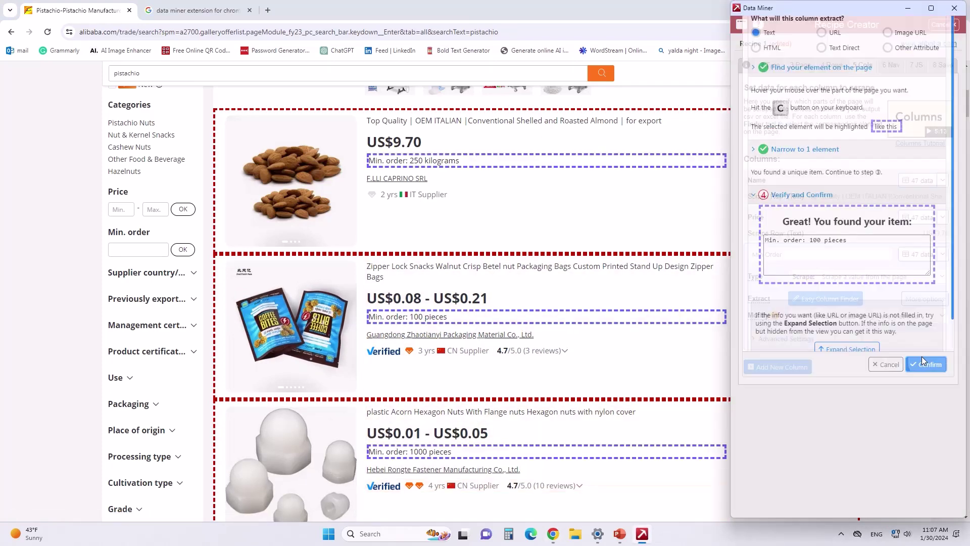
# Add a fourth column to the recipe and name it Link.
pyautogui.click(778, 366)
pyautogui.click(780, 364)
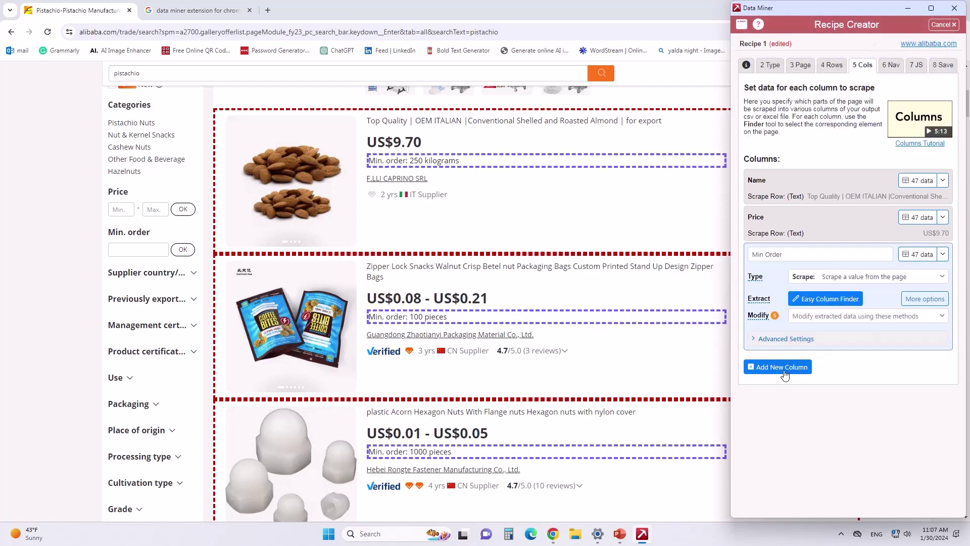
pyautogui.click(779, 369)
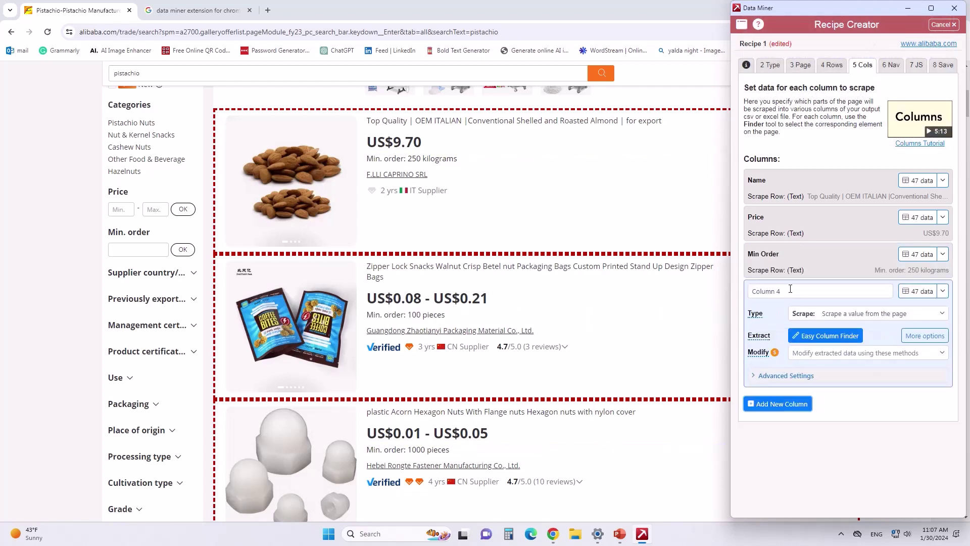
pyautogui.click(790, 288)
pyautogui.write('L')
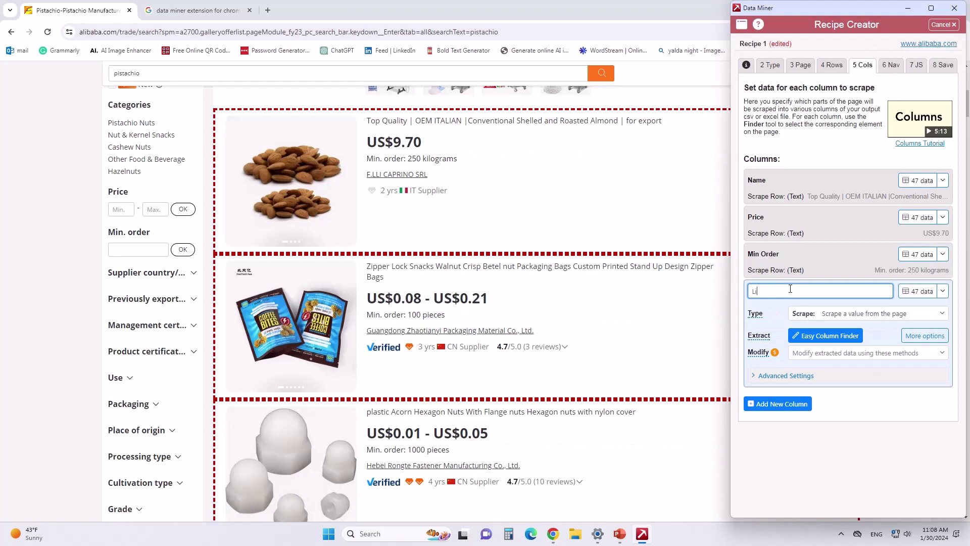
pyautogui.write('ink')
# Set the Link column's extraction type to URL in its advanced settings.
pyautogui.click(792, 379)
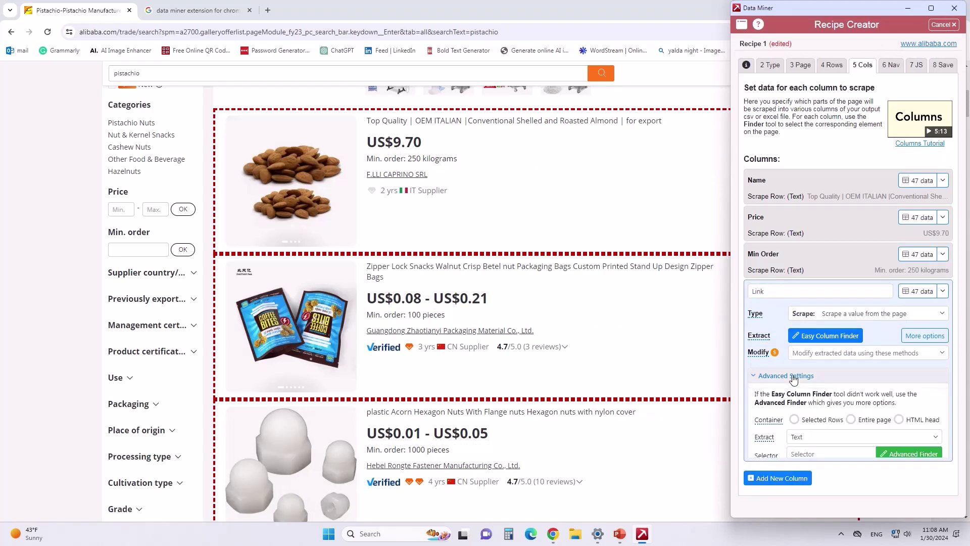
pyautogui.click(799, 443)
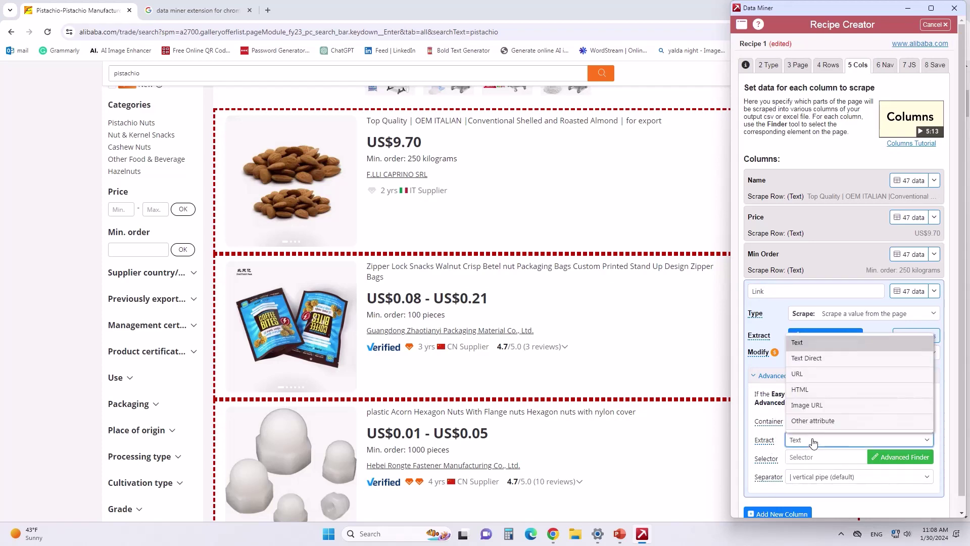
pyautogui.click(812, 377)
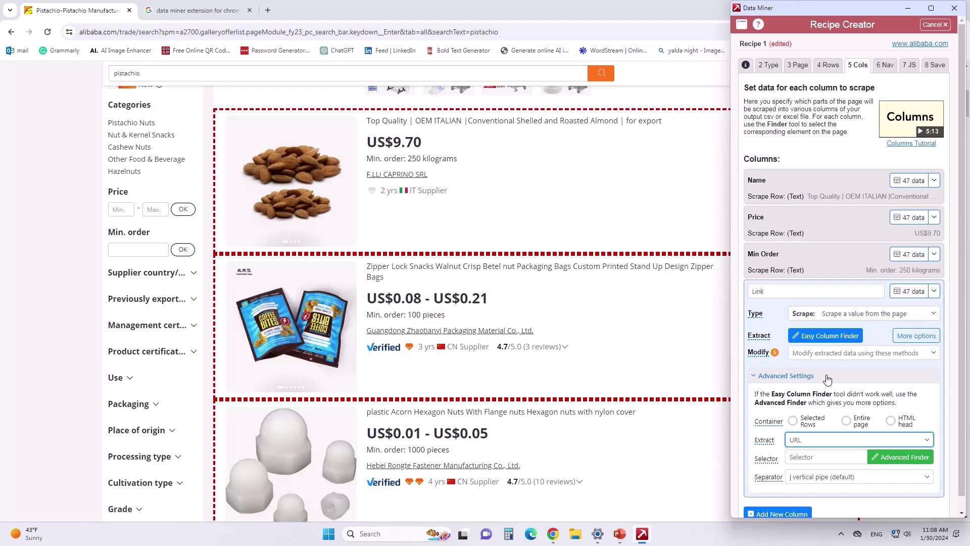
# Assign the zipper bag listing's title as the Link column's element with Easy Column Finder and confirm.
pyautogui.click(831, 335)
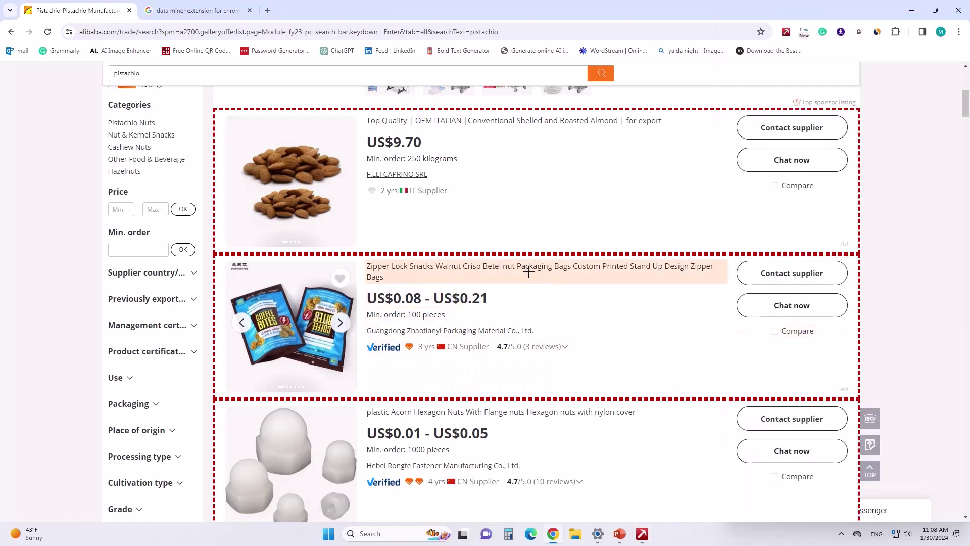
pyautogui.click(528, 272)
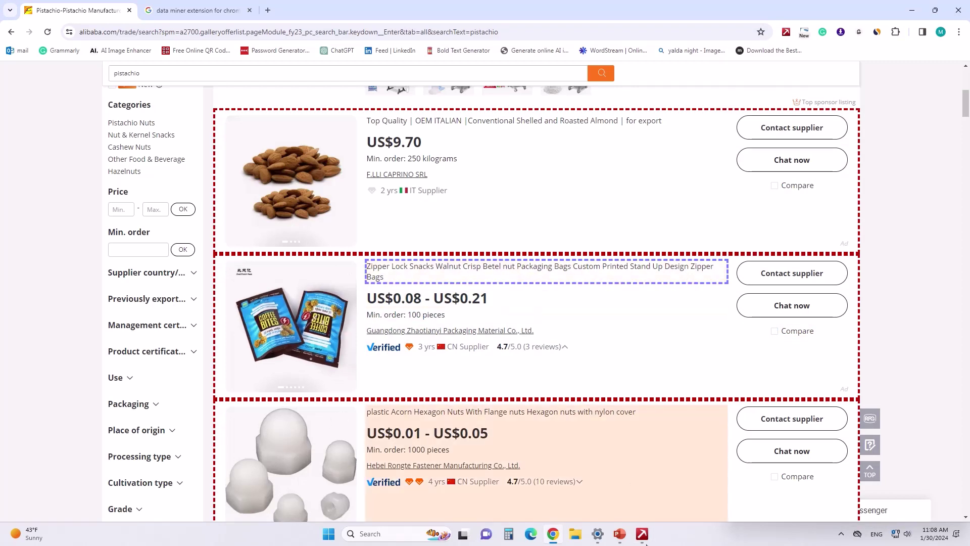
pyautogui.click(641, 536)
pyautogui.click(927, 357)
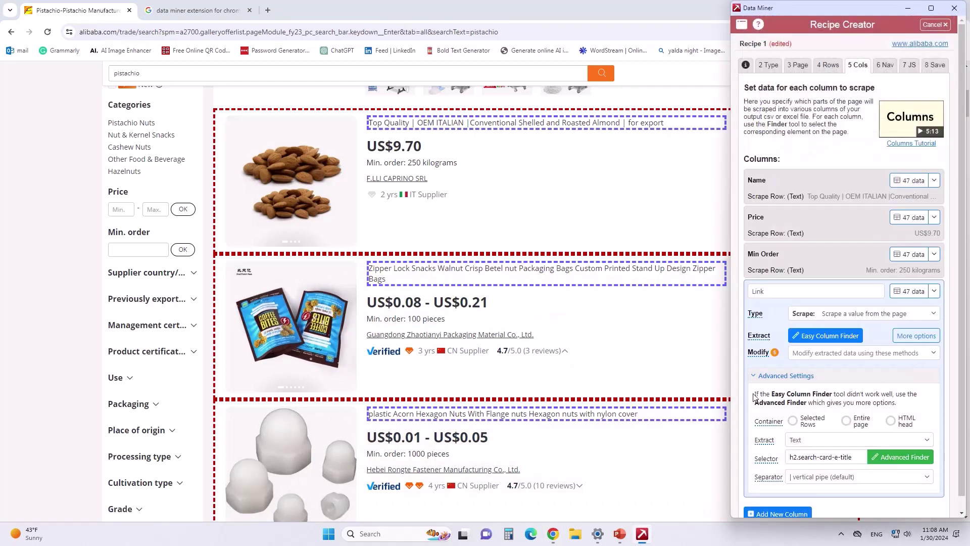
# Set up next page navigation with Easy Nav Finder, using the next-page arrow in the search results' pagination, and confirm.
pyautogui.click(885, 64)
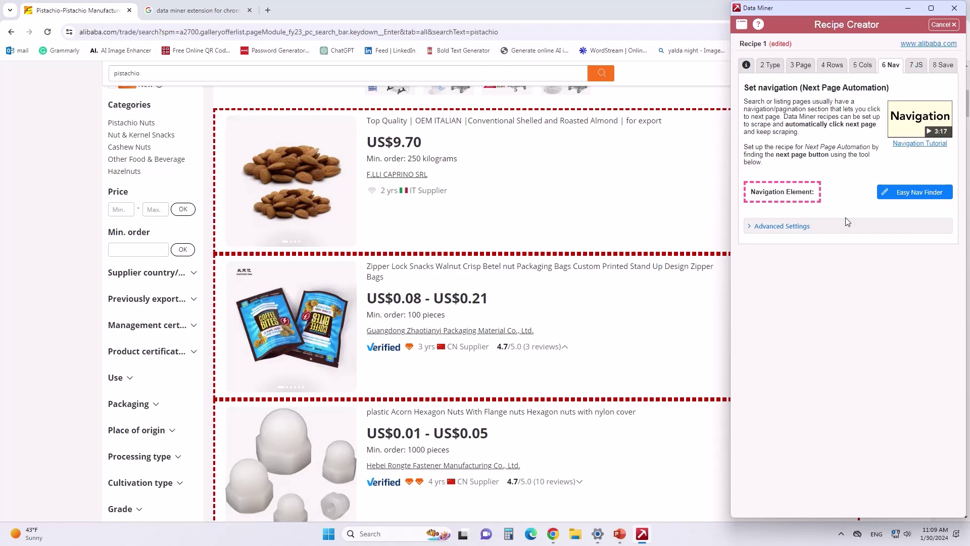
pyautogui.click(902, 193)
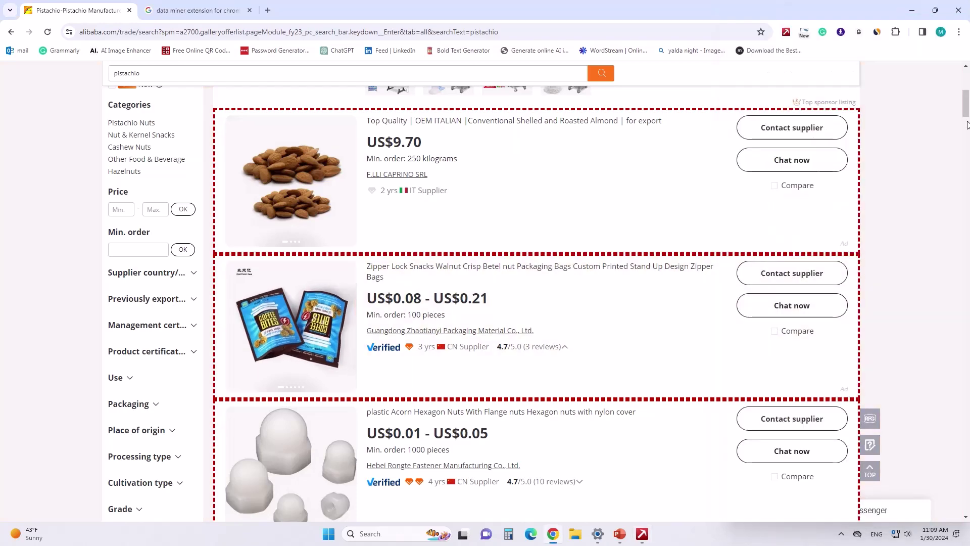
pyautogui.moveTo(968, 109); pyautogui.dragTo(956, 502)
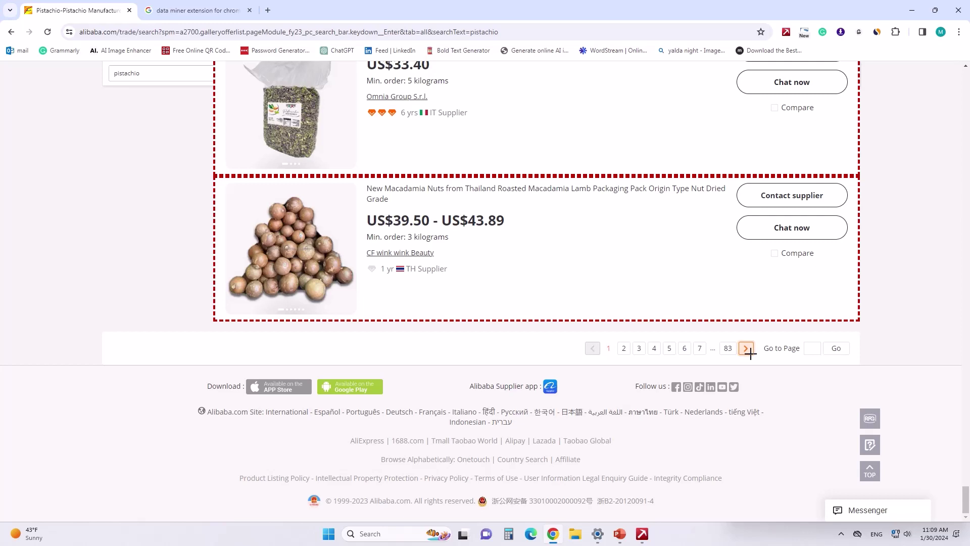
pyautogui.press('n')
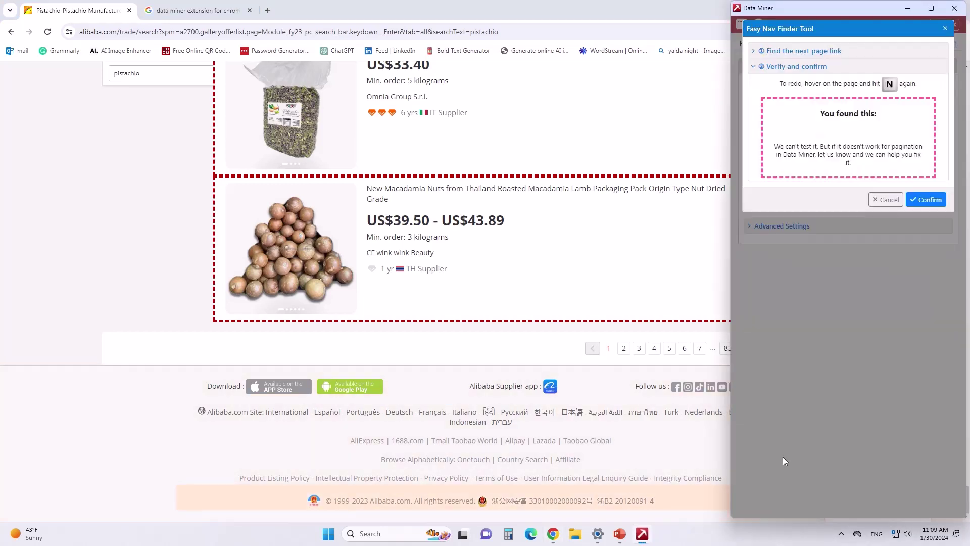
pyautogui.click(926, 200)
# Skip the JavaScript modifications, name the recipe Alibab_new and save it.
pyautogui.click(915, 64)
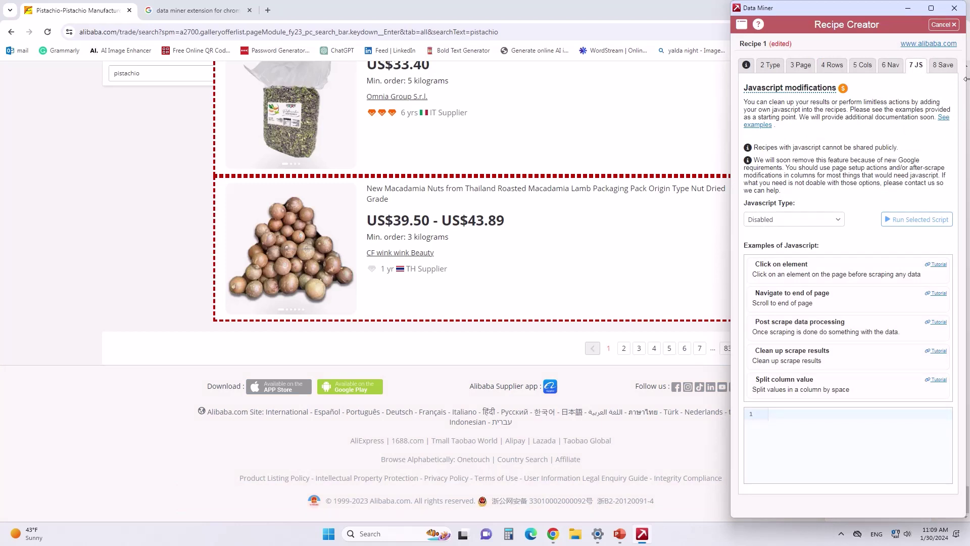
pyautogui.click(943, 65)
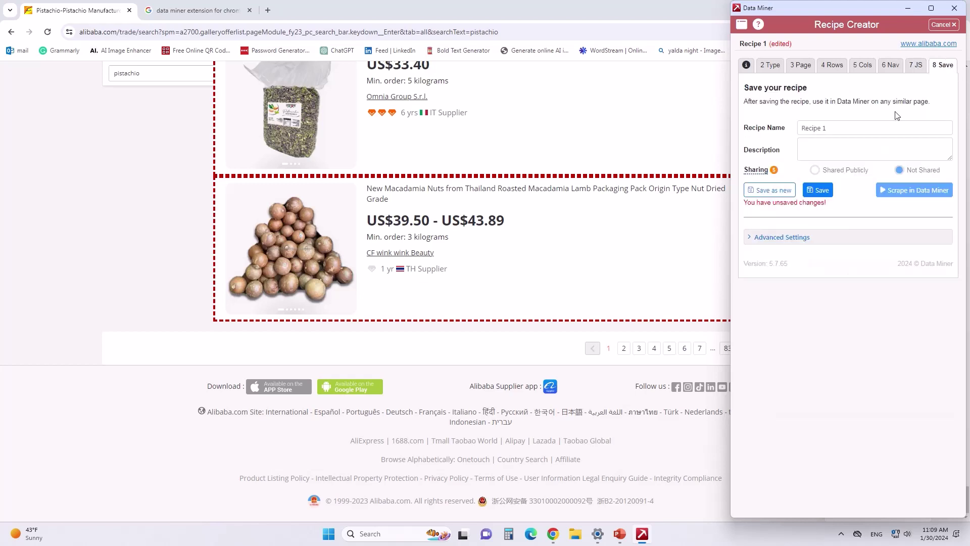
pyautogui.doubleClick(841, 128)
pyautogui.tripleClick(841, 128)
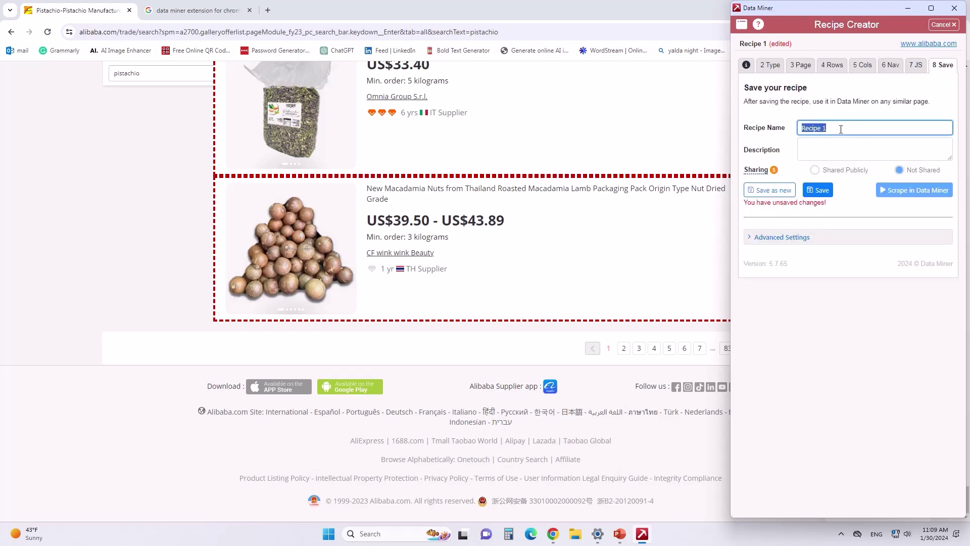
pyautogui.write('Alibab_new')
pyautogui.click(821, 194)
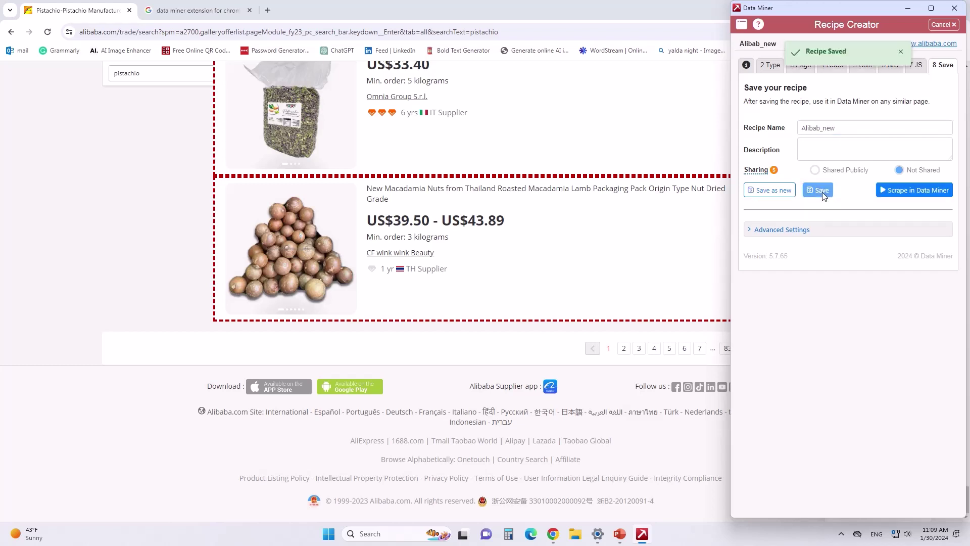
# Close the Recipe Creator and run the Alibab_new recipe from your own Data Miner recipes on the pistachio results page.
pyautogui.click(953, 9)
pyautogui.click(786, 32)
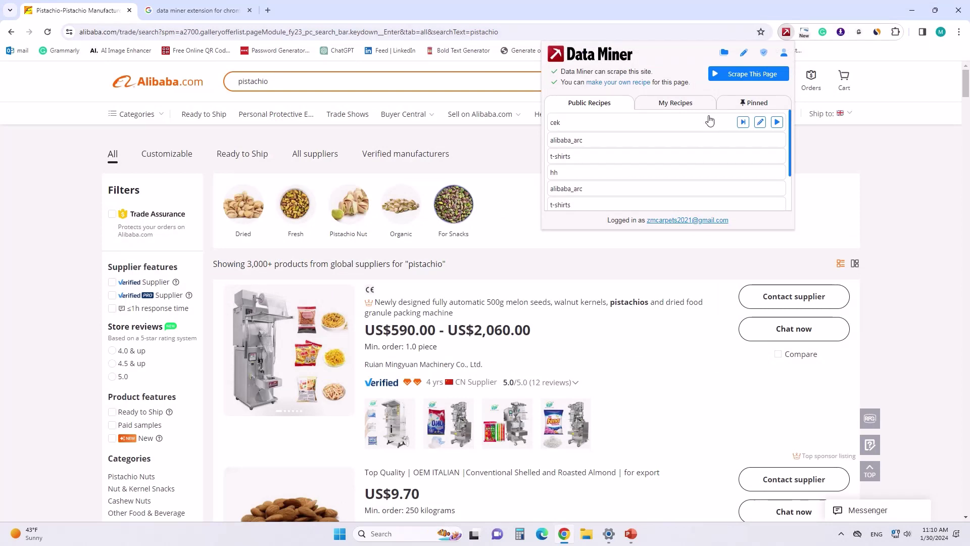
pyautogui.click(678, 104)
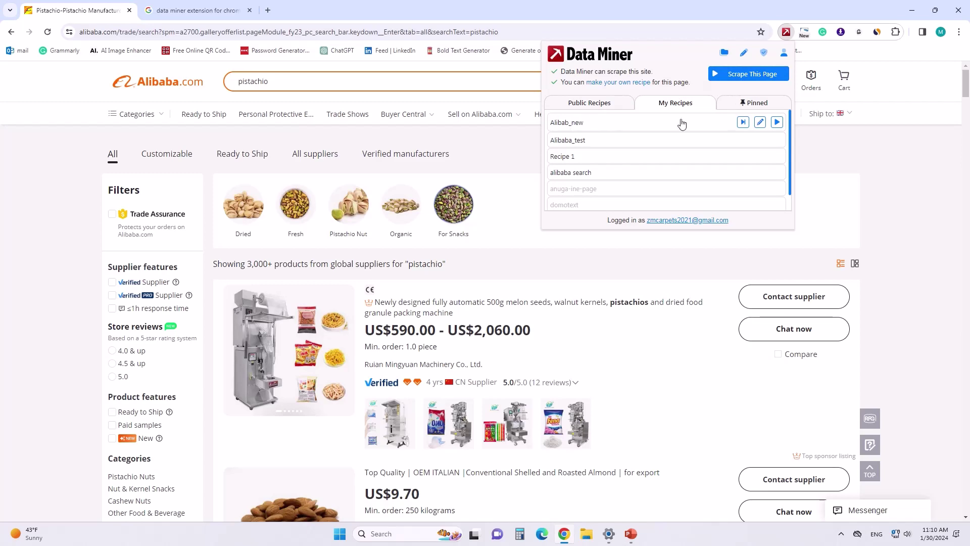
pyautogui.click(778, 123)
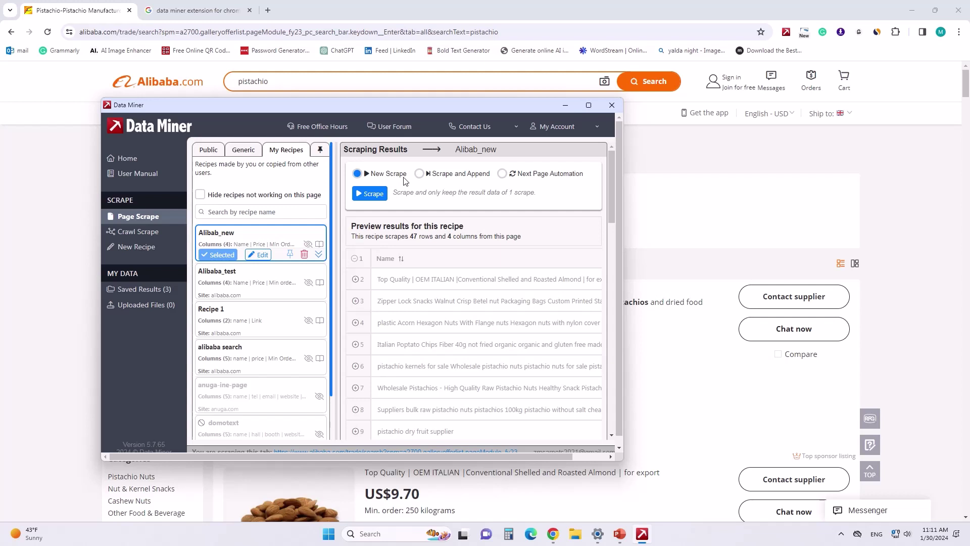
# Scrape 2 pages of results with Next Page Automation.
pyautogui.click(526, 178)
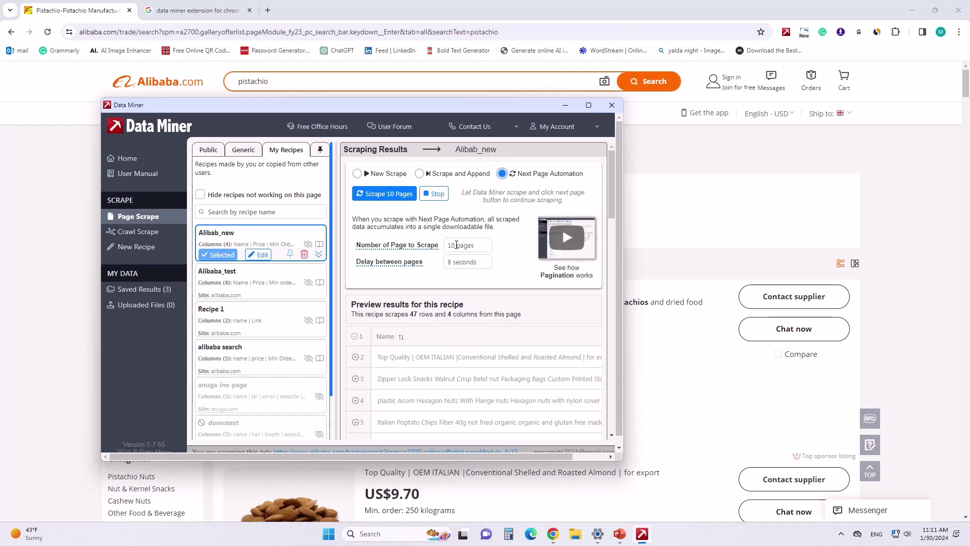
pyautogui.moveTo(456, 245); pyautogui.dragTo(447, 244)
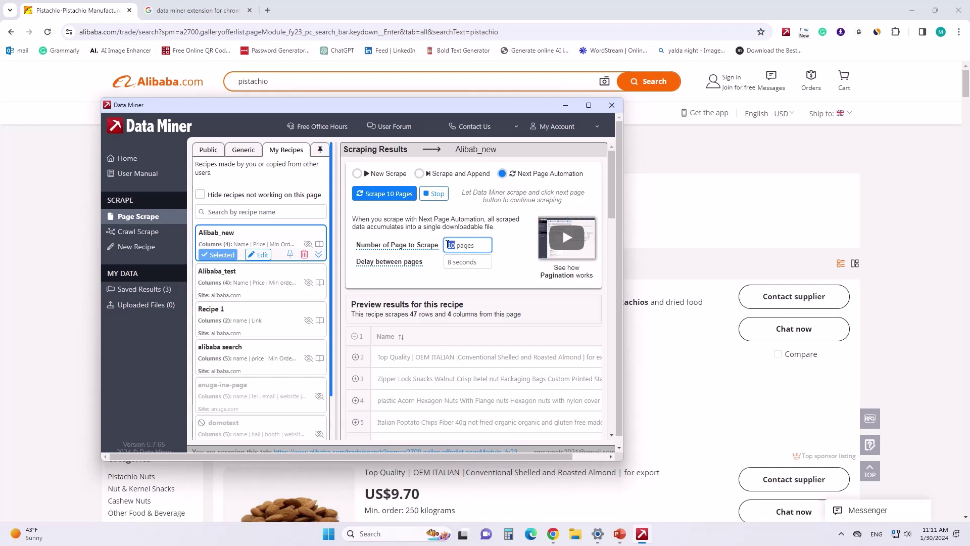
pyautogui.write('5')
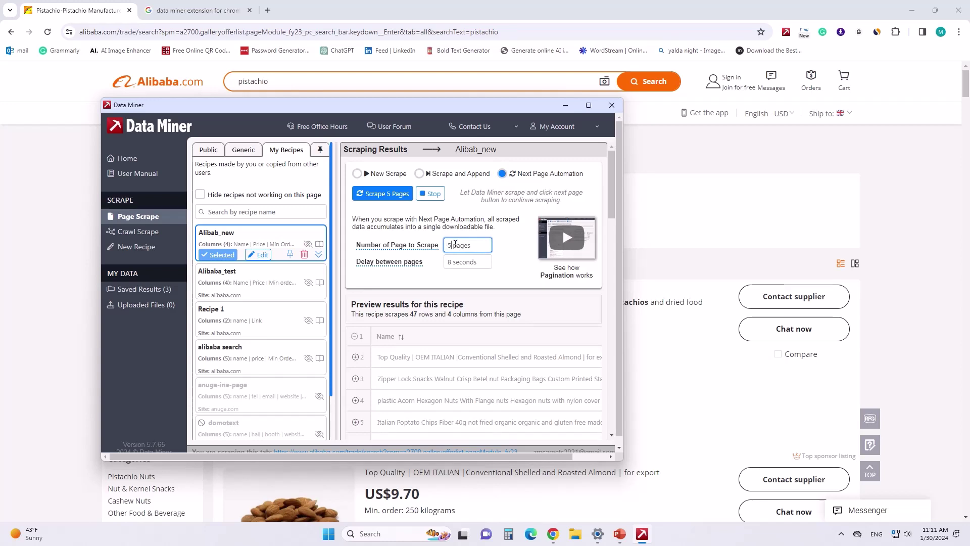
pyautogui.doubleClick(447, 245)
pyautogui.write('2')
pyautogui.click(384, 196)
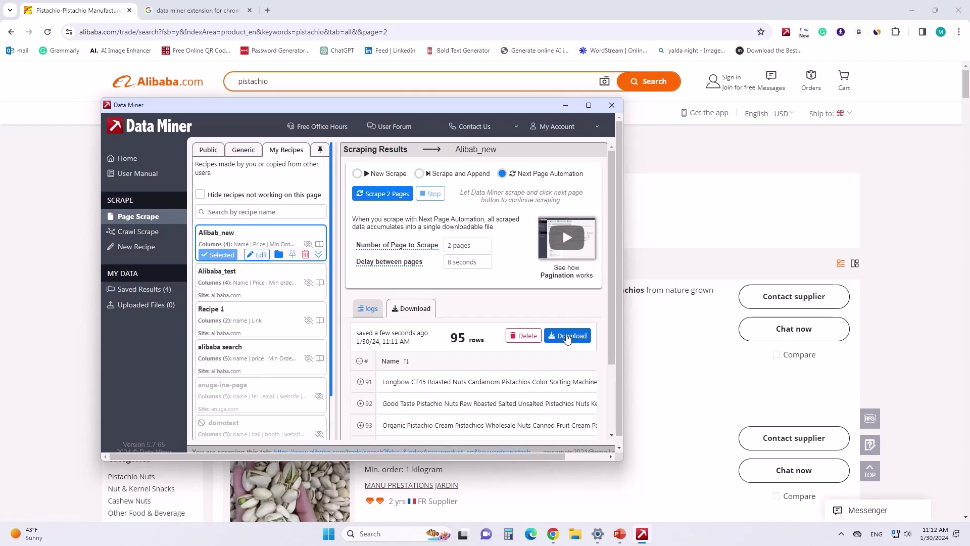
# Download the scraped results as an Excel file and save it to the Desktop.
pyautogui.click(568, 337)
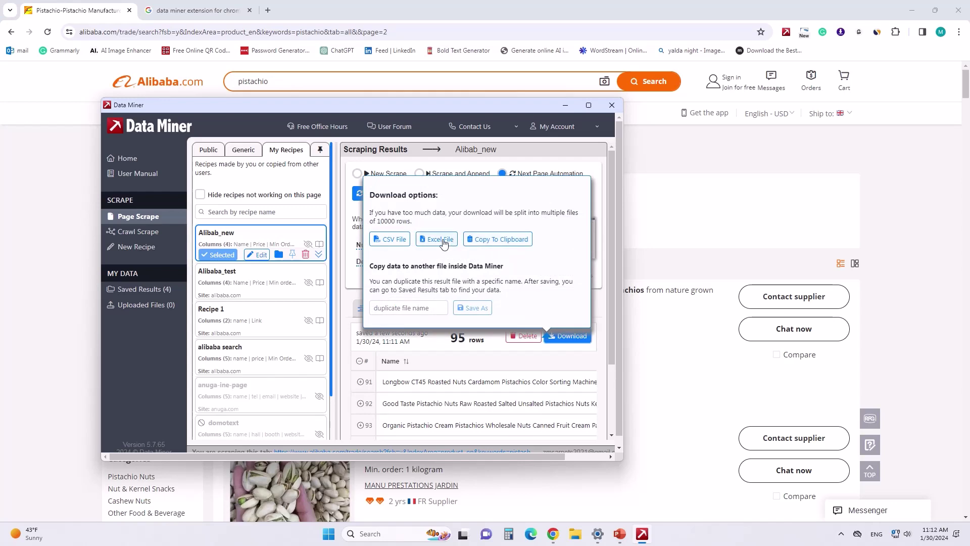
pyautogui.click(444, 242)
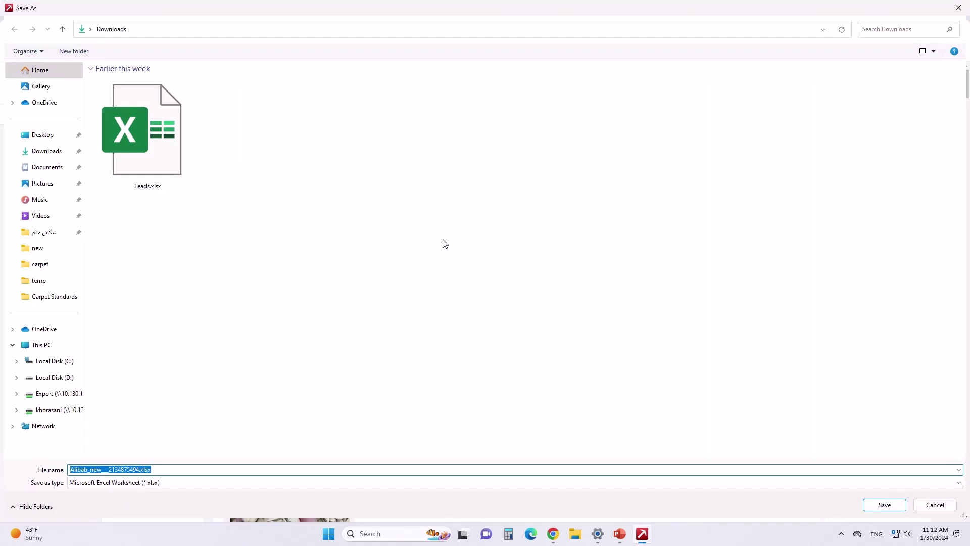
pyautogui.click(43, 135)
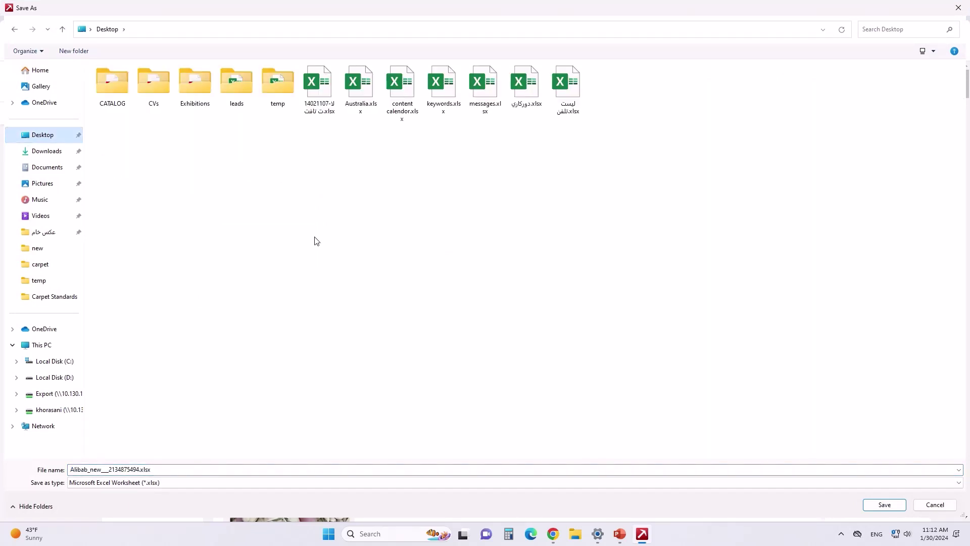
pyautogui.click(884, 504)
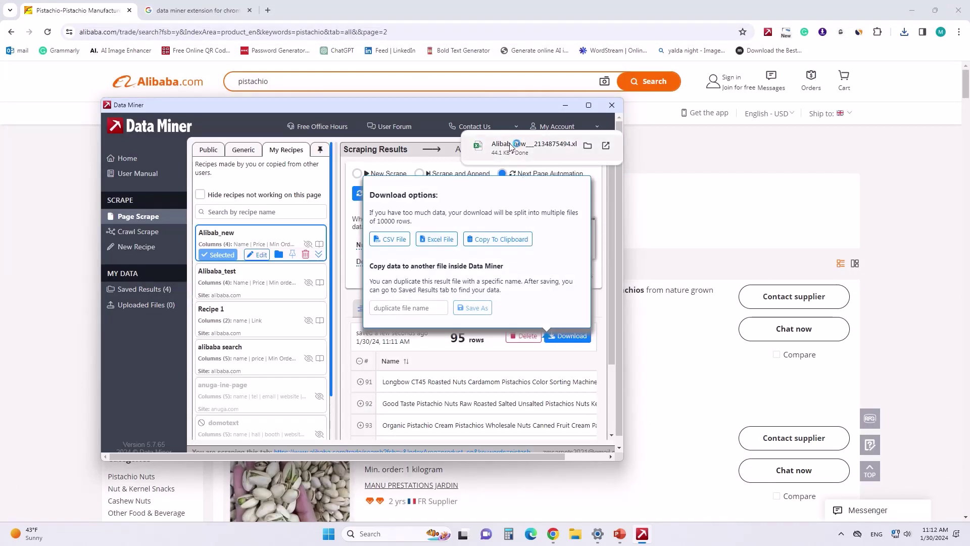
# Open the downloaded file in Excel and widen its columns to review the scraped product rows.
pyautogui.click(512, 147)
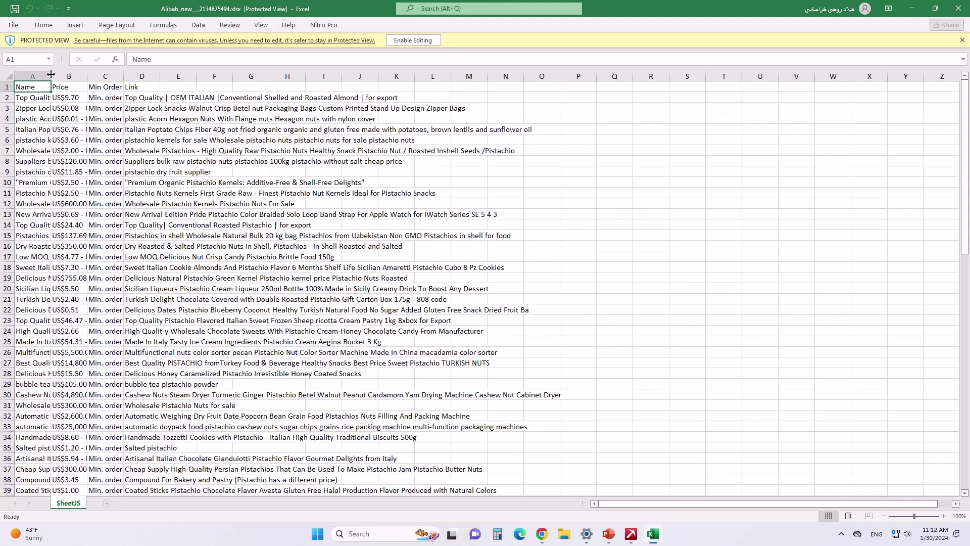
pyautogui.doubleClick(51, 73)
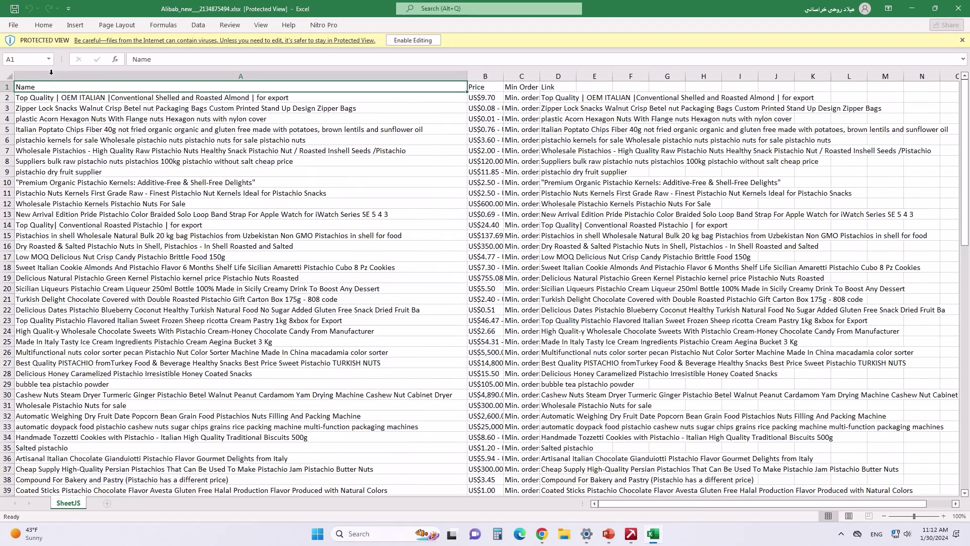
pyautogui.moveTo(467, 76); pyautogui.dragTo(670, 76)
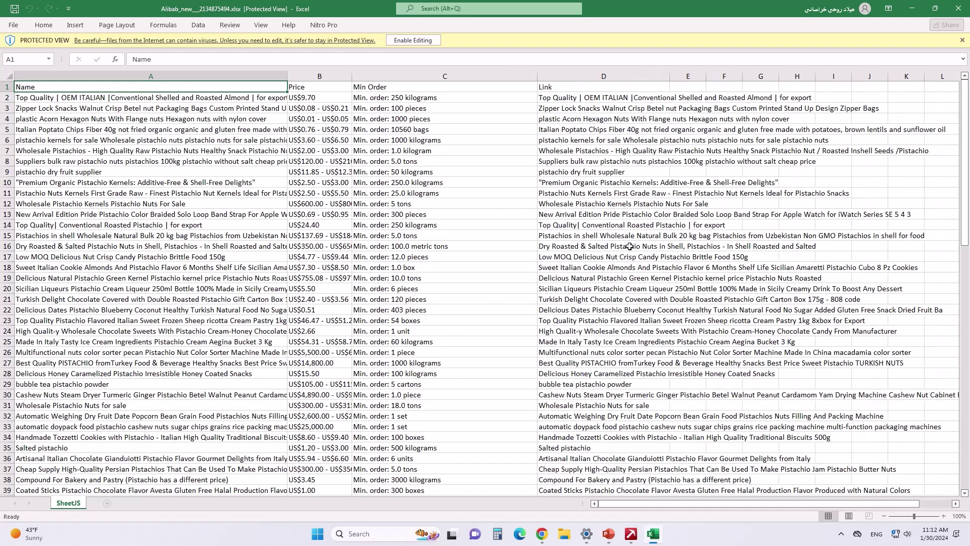
pyautogui.scroll(-20, 215, 282)
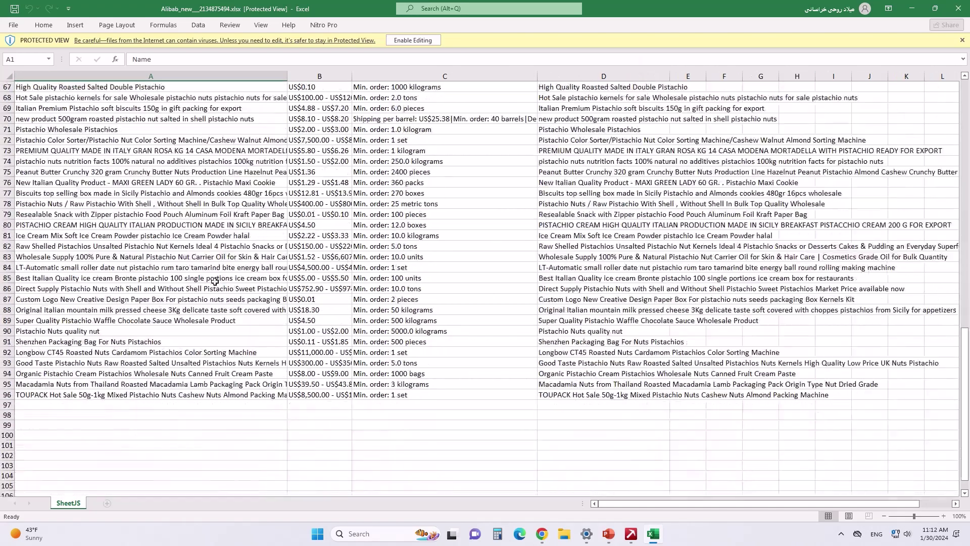
pyautogui.scroll(-7, 213, 288)
pyautogui.scroll(18, 212, 292)
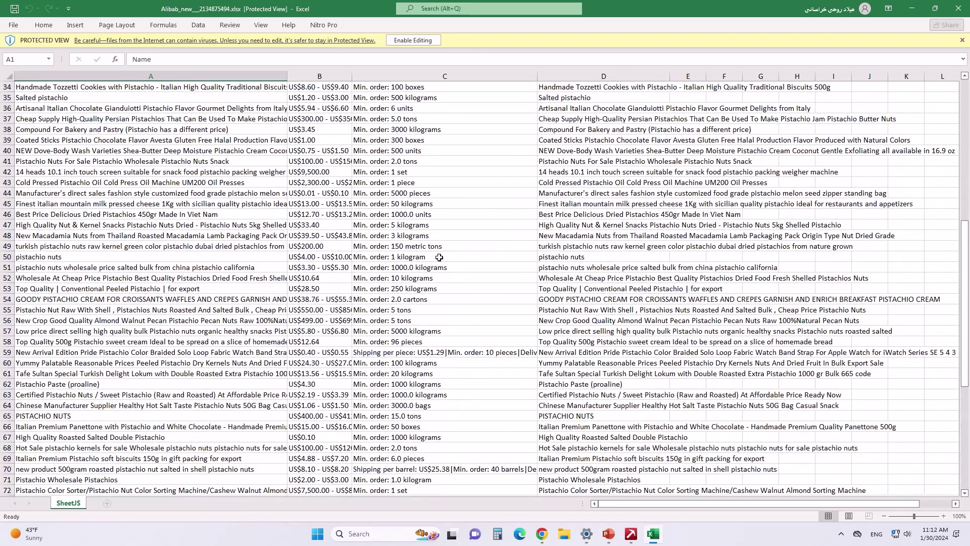